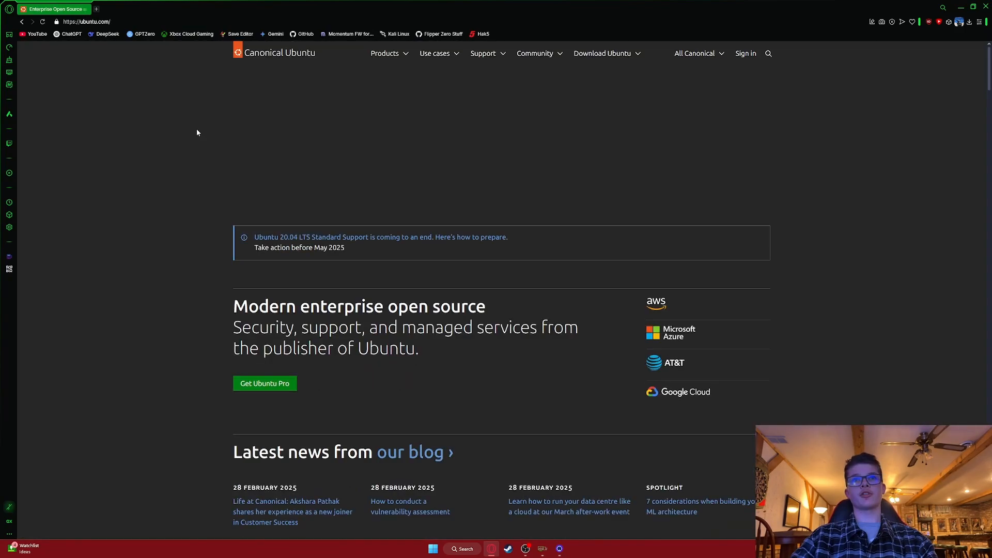
Go from the Download Ubuntu menu to the Ubuntu Desktop download page for 24.04.2 LTS.
left_click(595, 58)
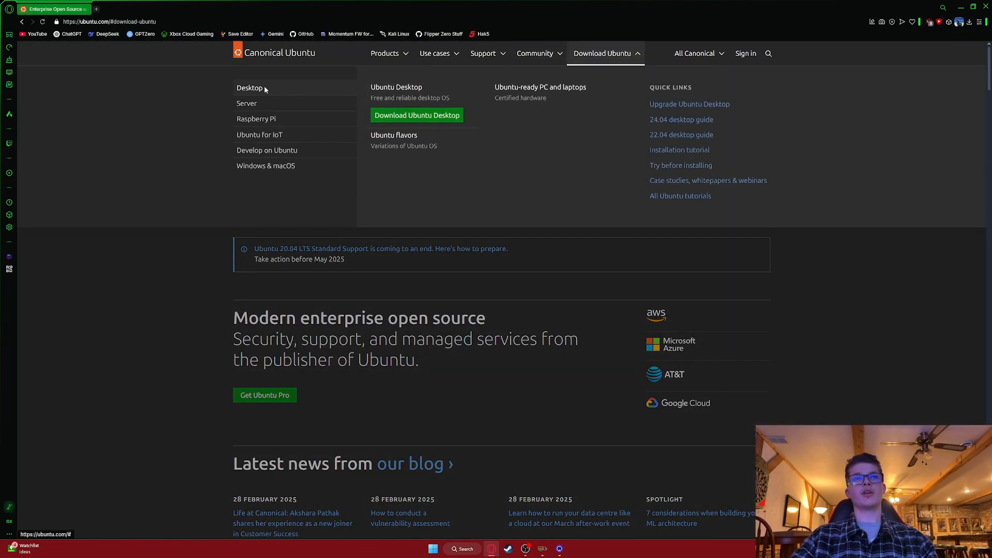
left_click(397, 116)
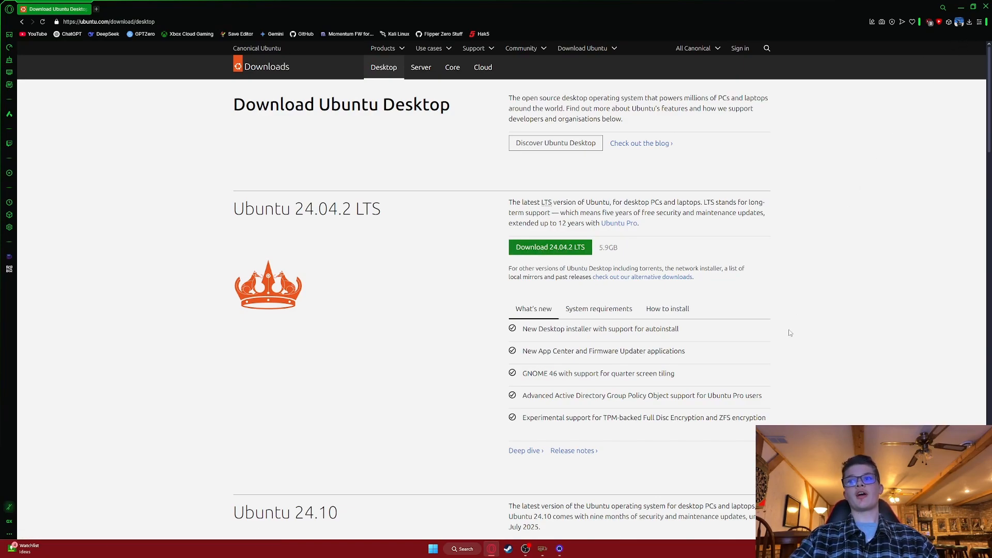
Launch VMware Workstation Pro by searching 'vm' from the Windows Start menu.
key("super")
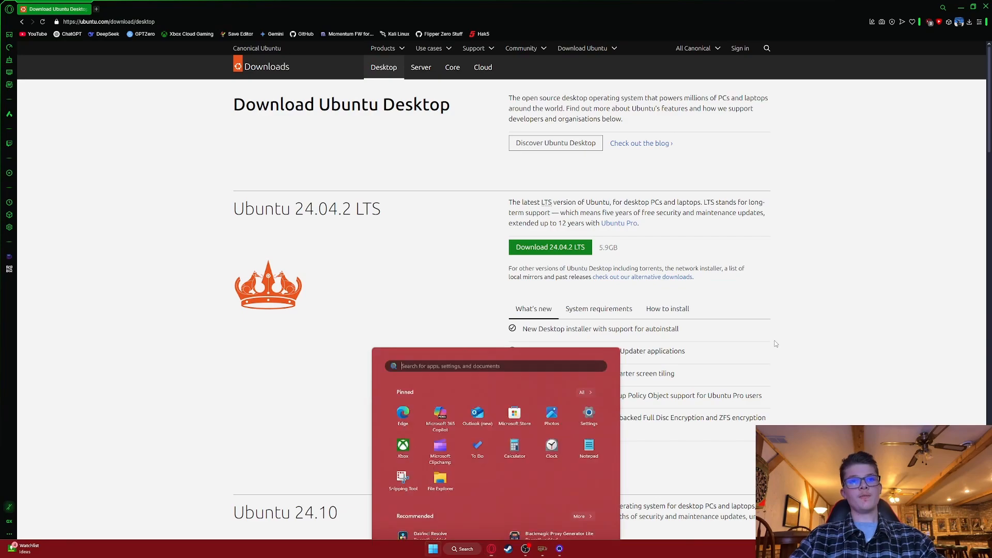
type("vmware Workstation Pro")
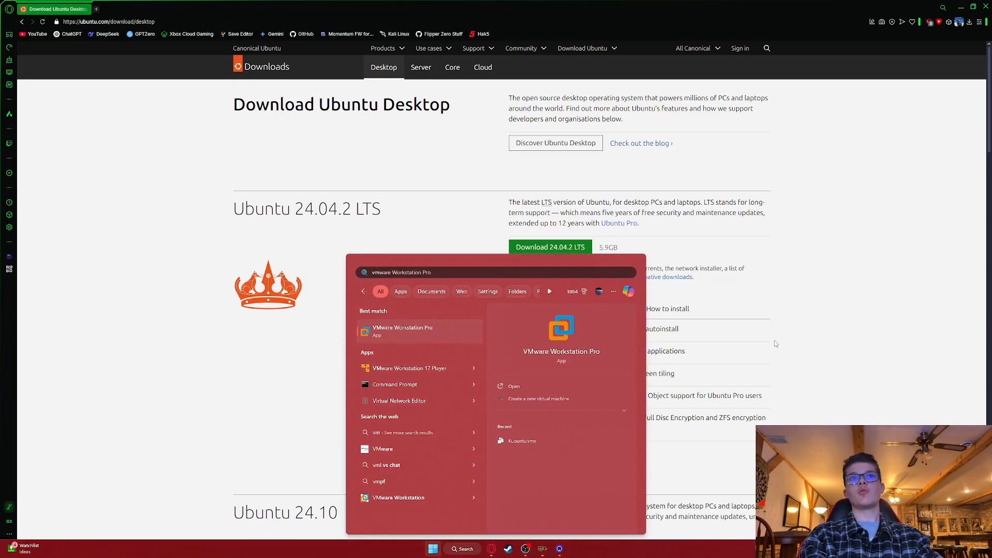
key("Return")
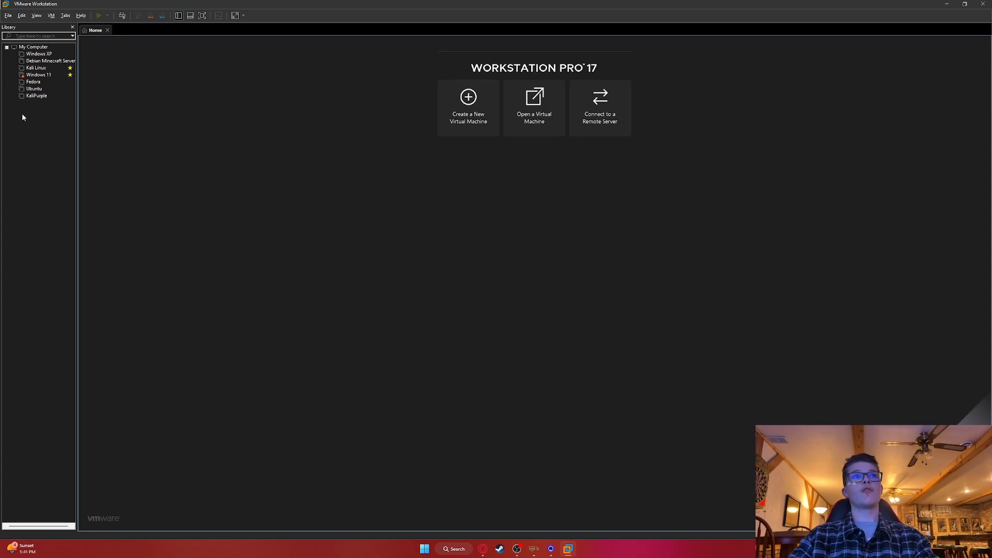
Start a new virtual machine with the Typical (recommended) configuration.
left_click(45, 153)
key("ctrl")
key("ctrl")
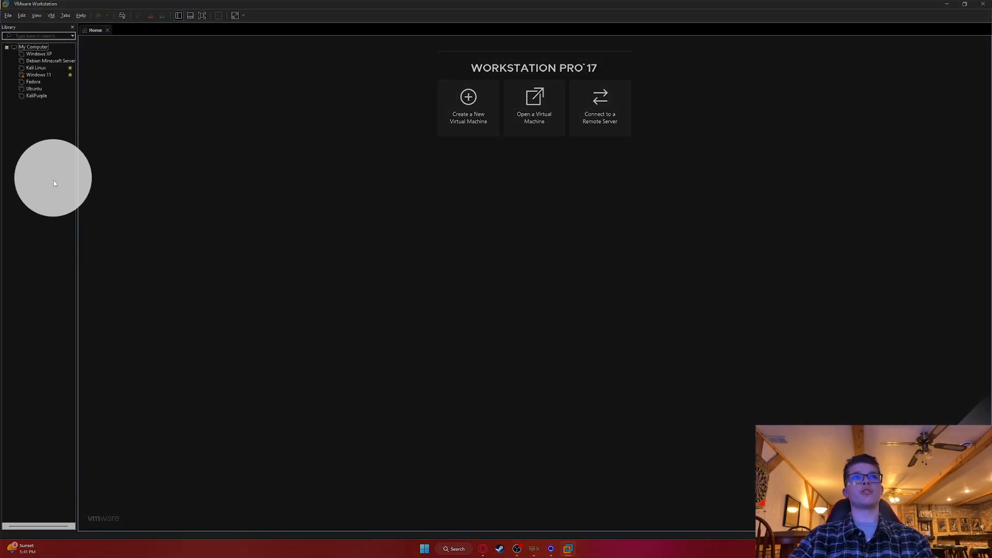
left_click(53, 181)
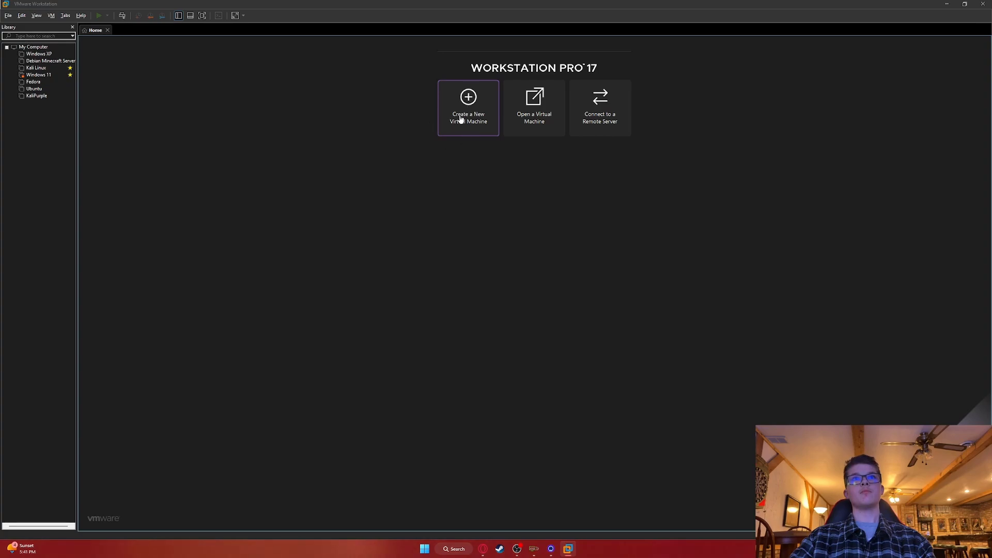
left_click(473, 106)
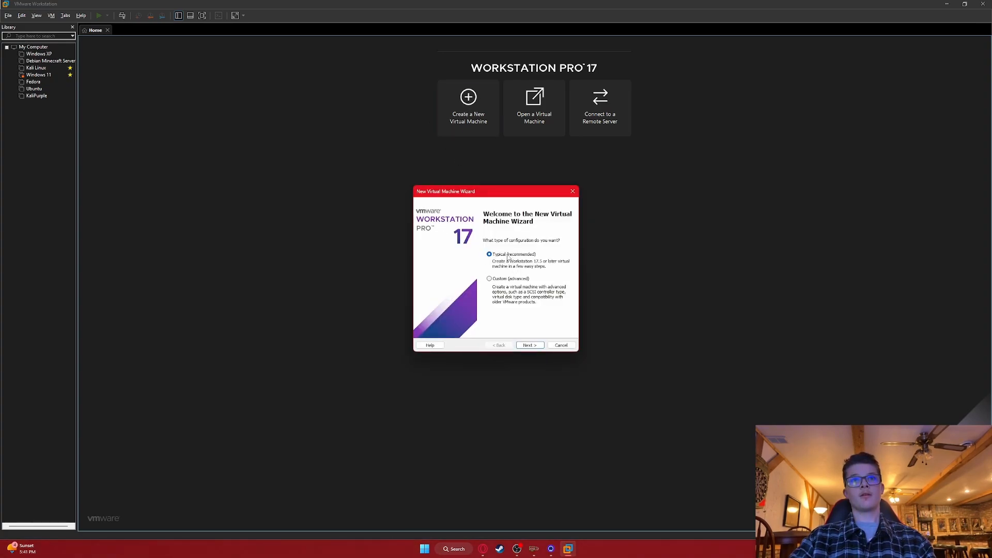
left_click(529, 346)
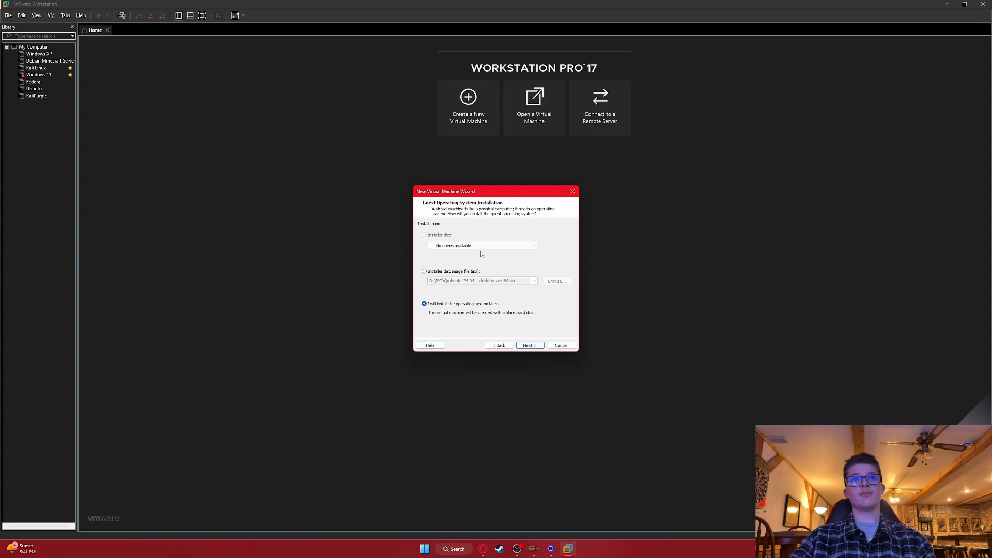
Use ubuntu-24.04.1-desktop-amd64.iso from D:\ISO's as the installer disc image.
left_click(434, 272)
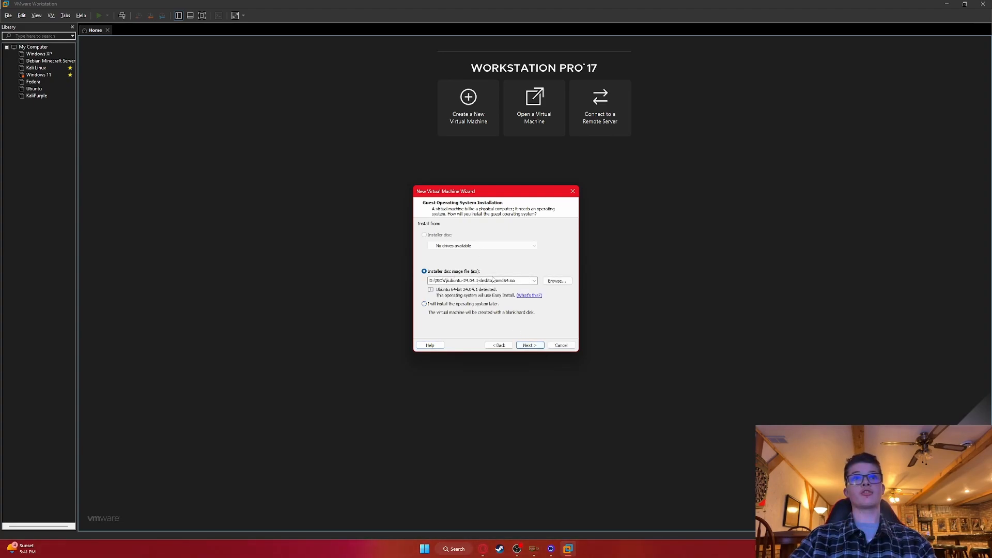
left_click(556, 282)
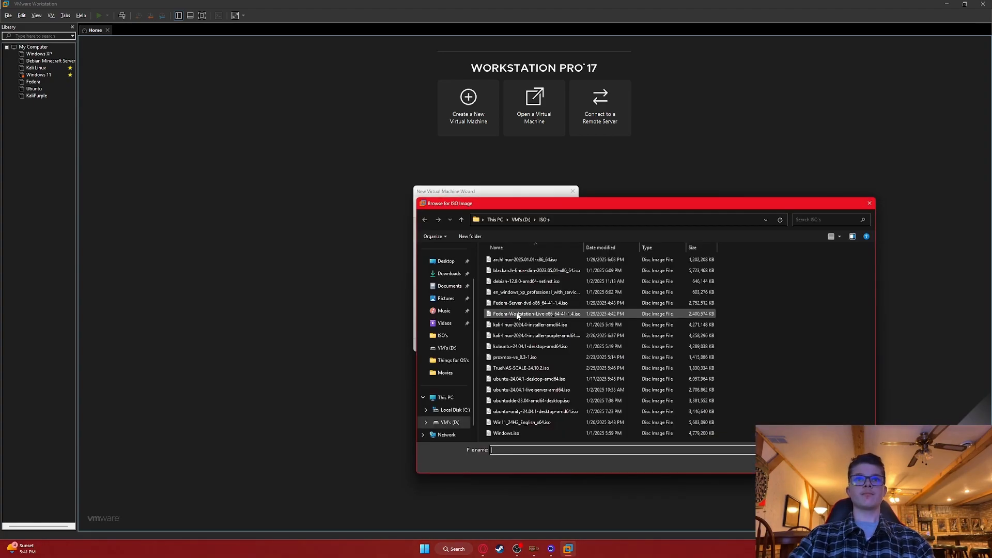
left_click(447, 278)
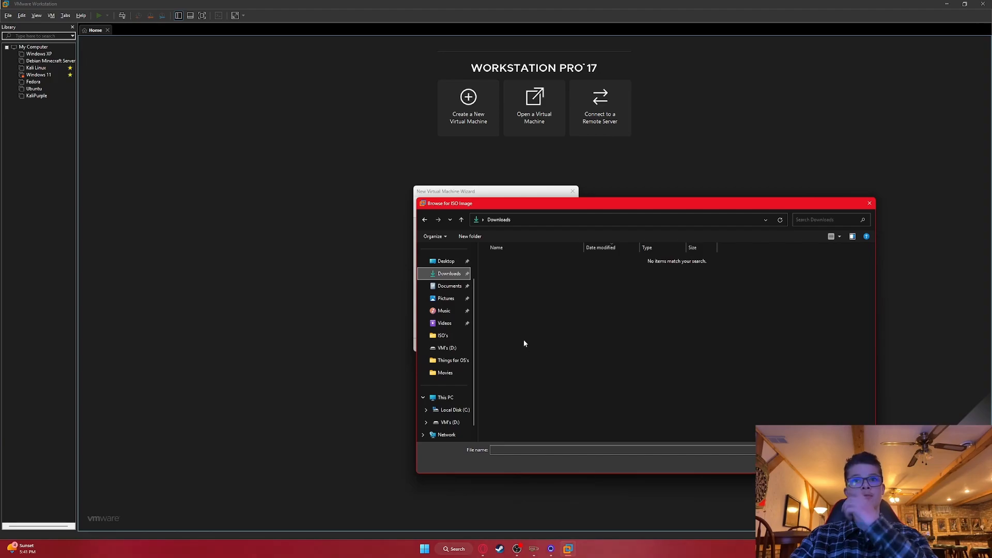
left_click(449, 422)
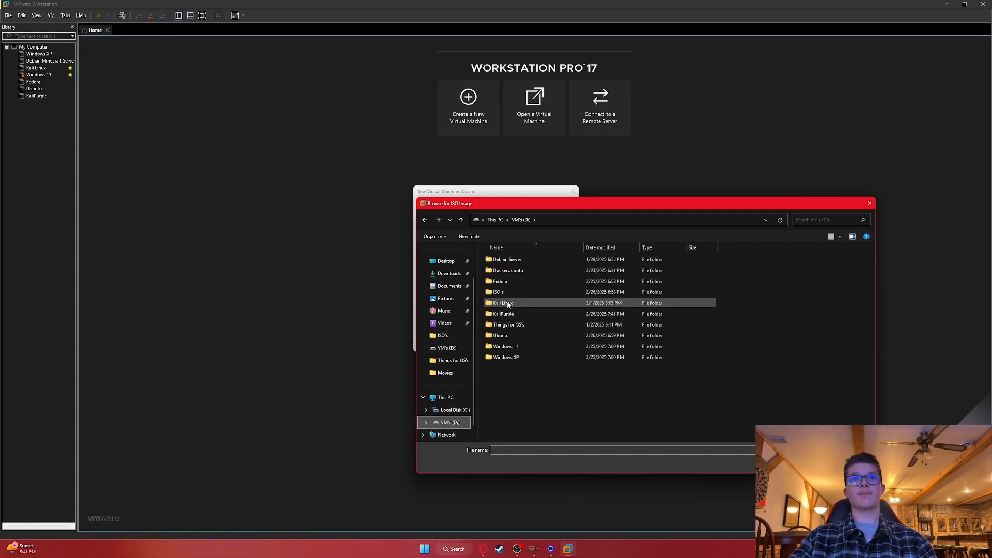
double_click(546, 293)
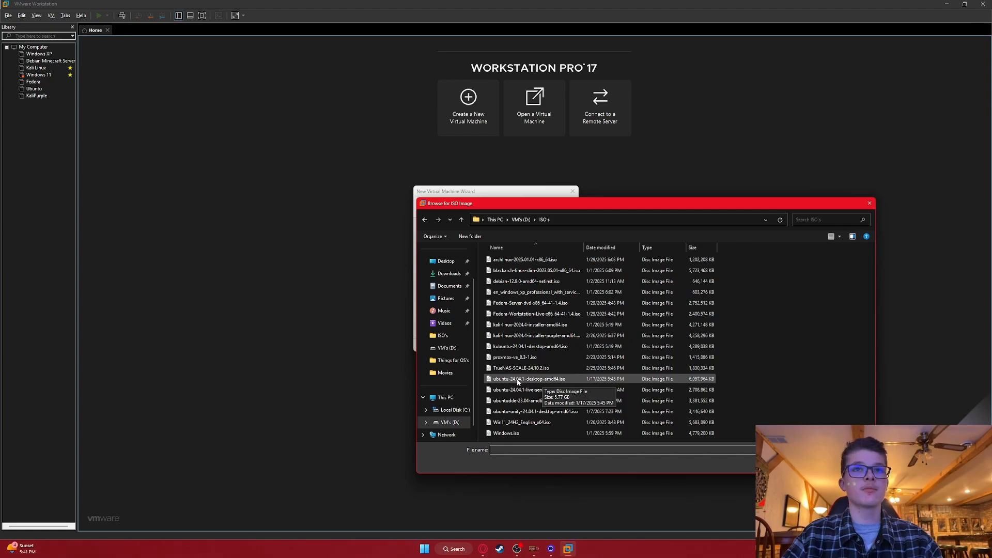
key("ctrl")
key("ctrl")
key("ctrl")
key("ctrl")
key("ctrl")
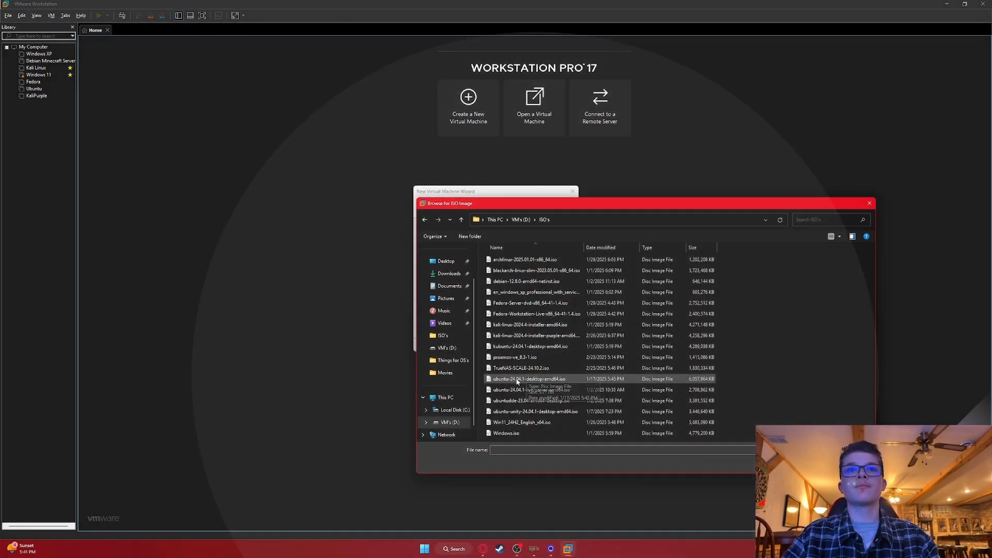
left_click(525, 380)
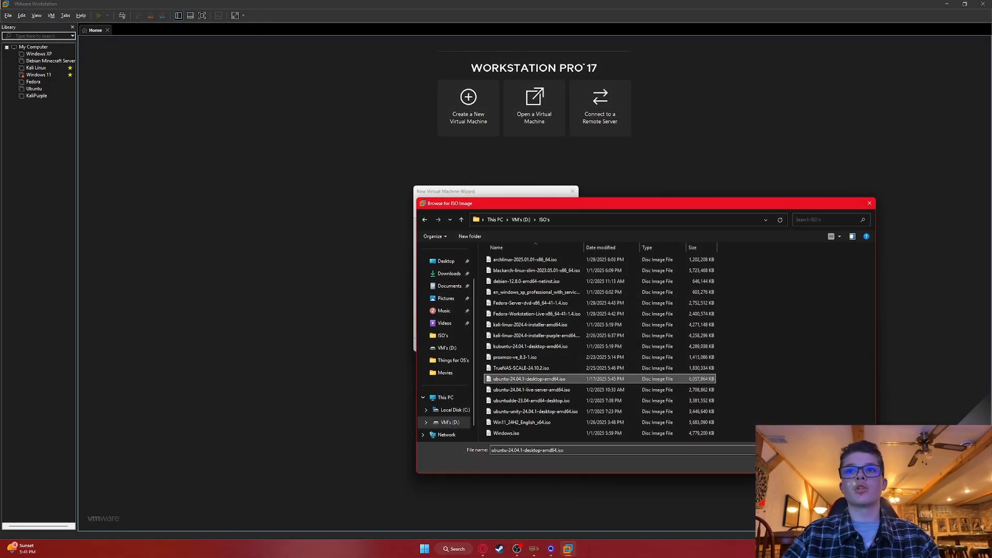
double_click(526, 380)
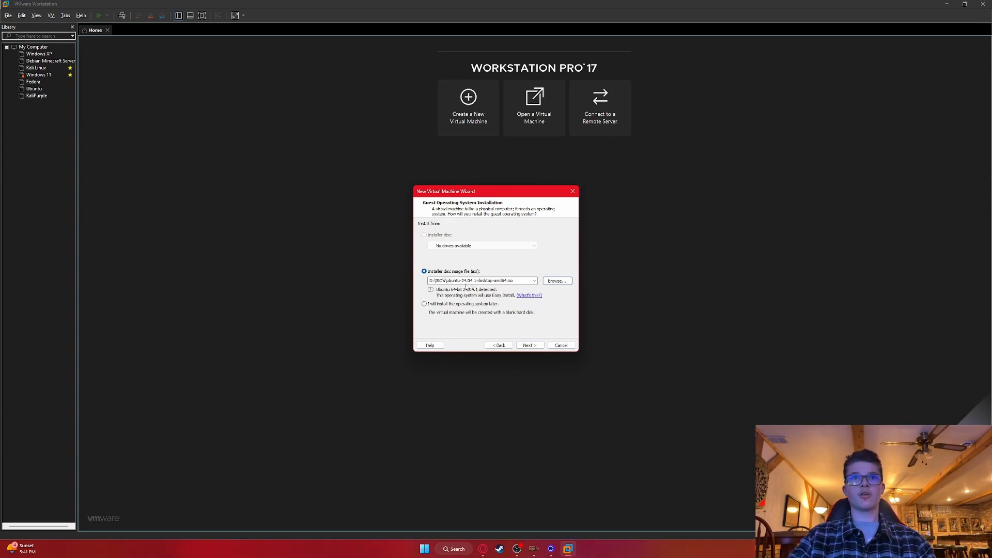
Enter the Easy Install full name, user name, password and password confirmation, then continue.
left_click(531, 345)
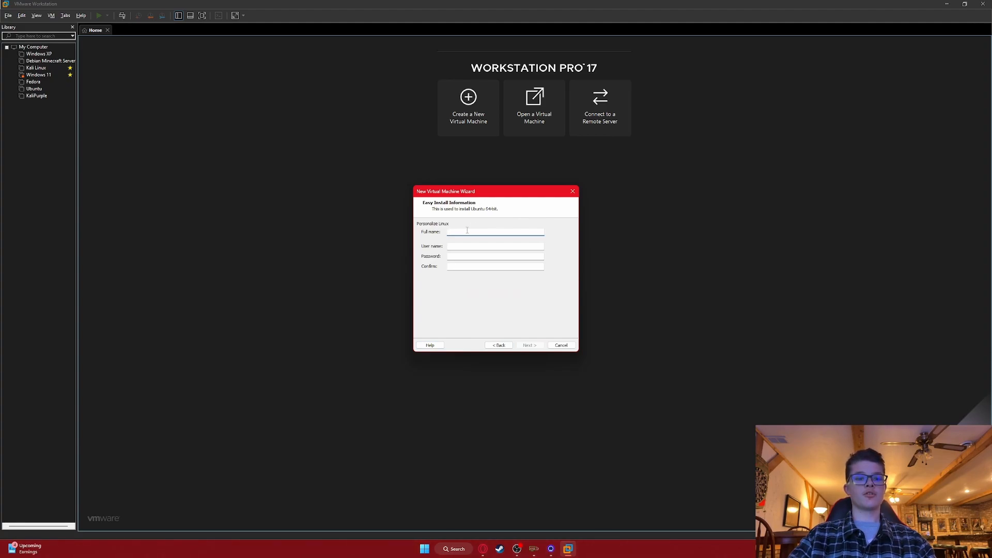
type("user")
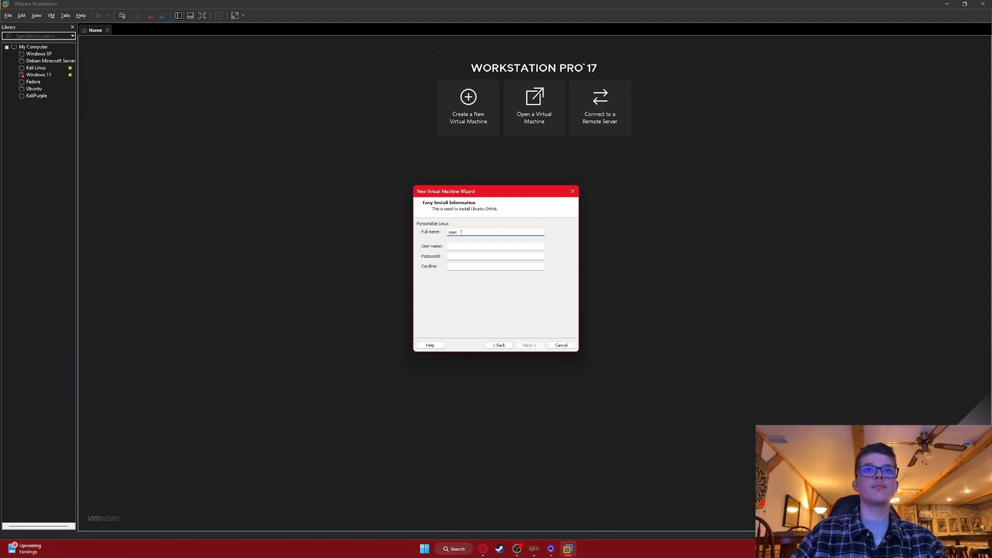
left_click(457, 247)
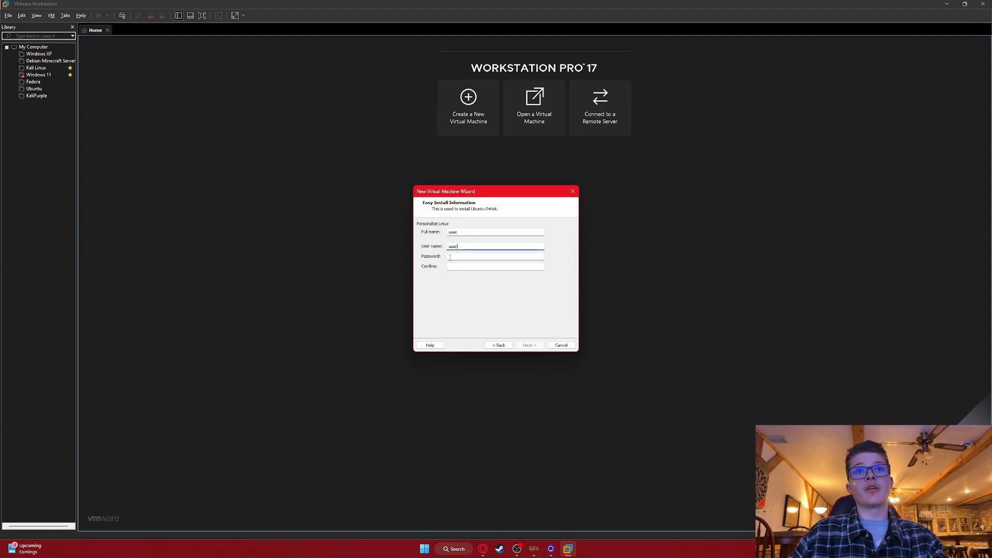
left_click(453, 256)
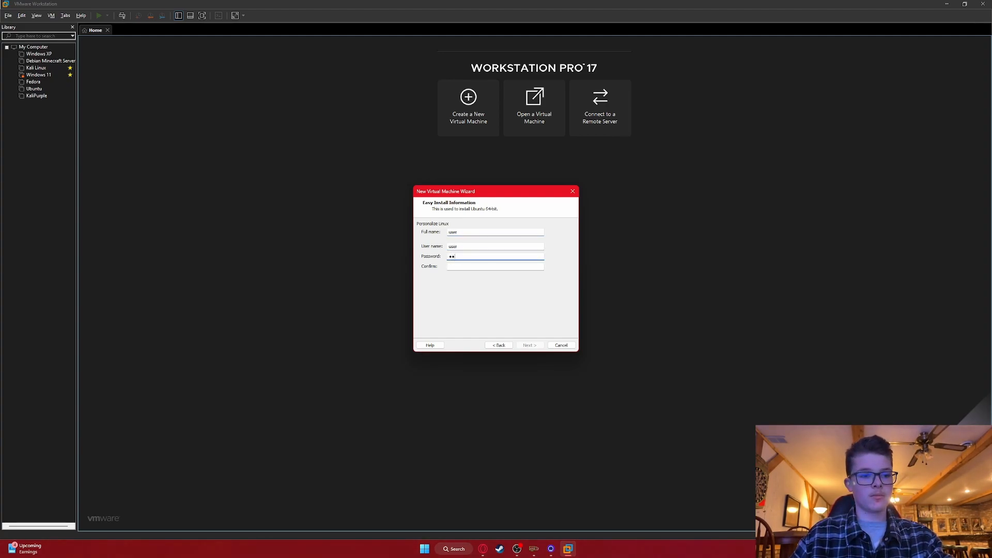
left_click(456, 267)
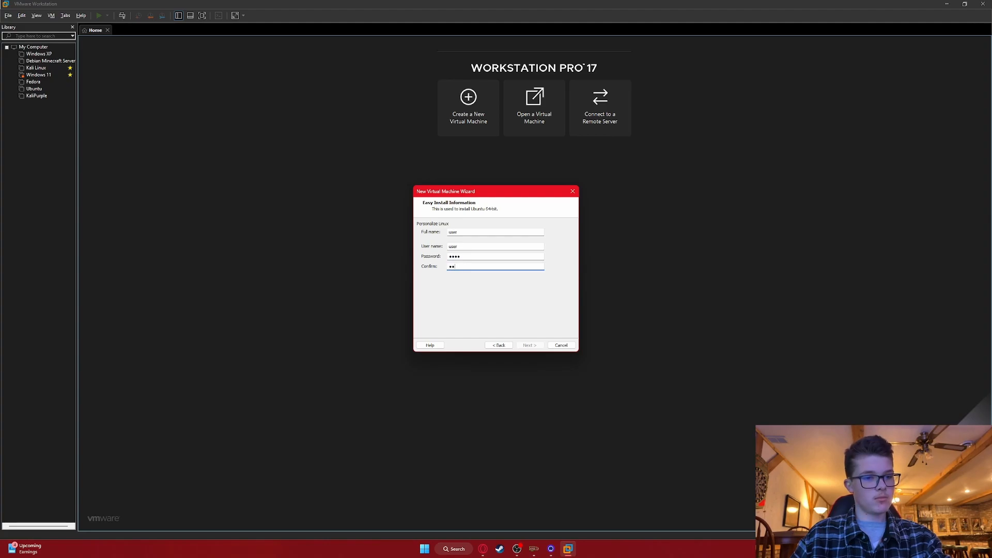
type("user")
left_click(531, 346)
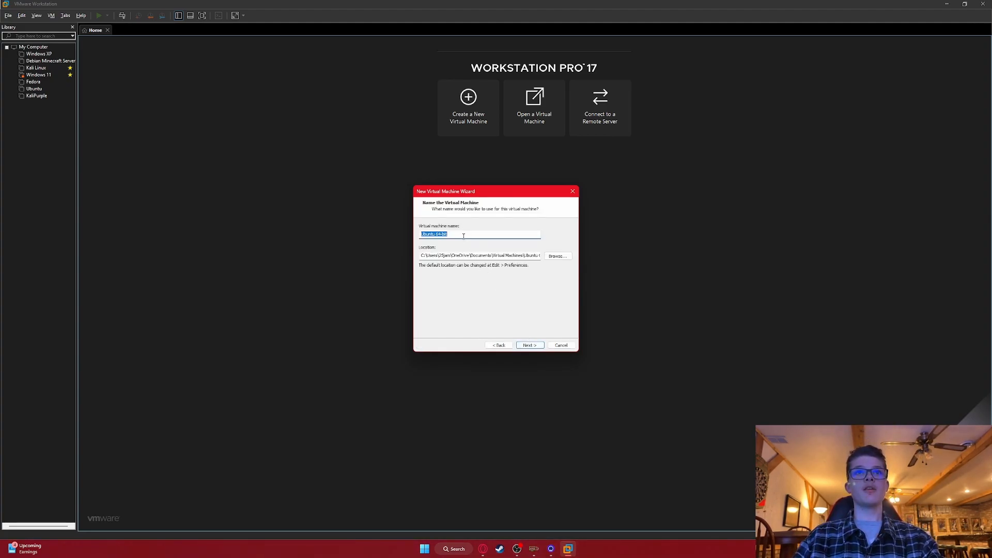
Name the VM UbuntuTest and browse to the VM's (D:) drive for its location.
left_click(463, 236)
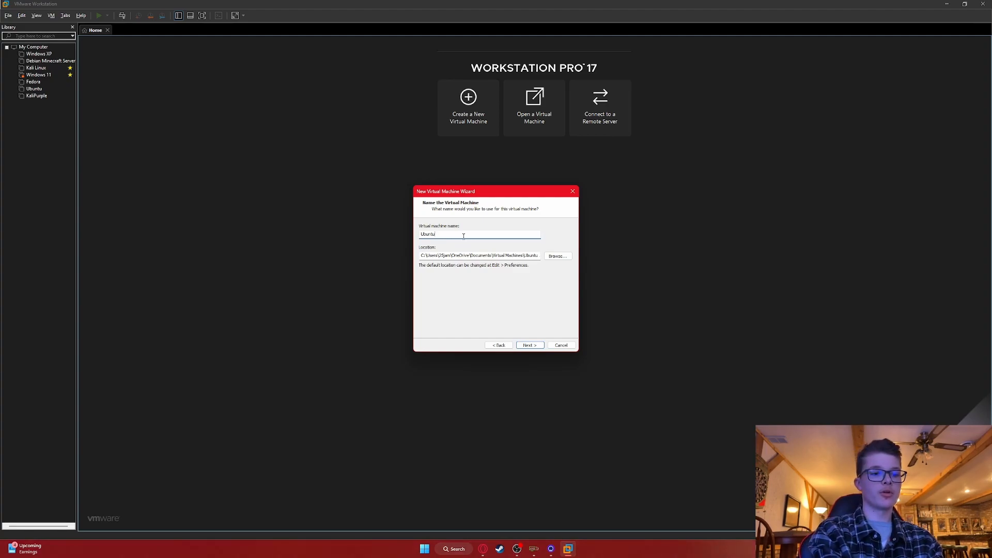
type("Test")
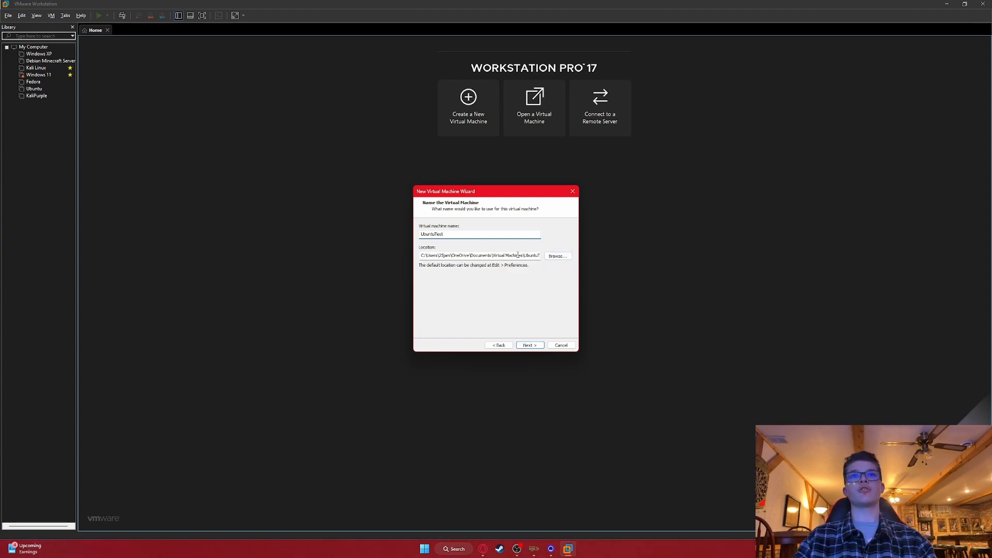
left_click(552, 258)
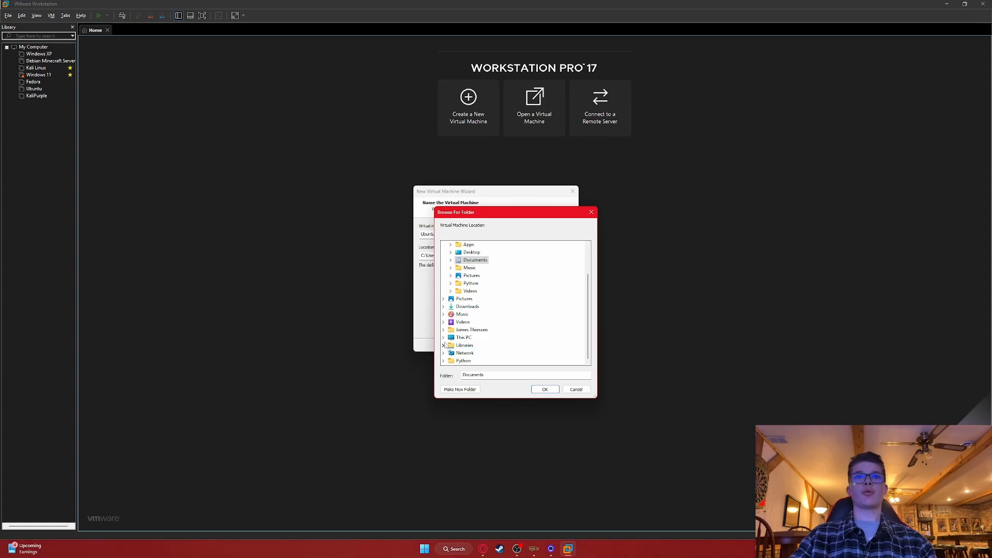
left_click(444, 338)
left_click(450, 354)
scroll(462, 349, "down", 1)
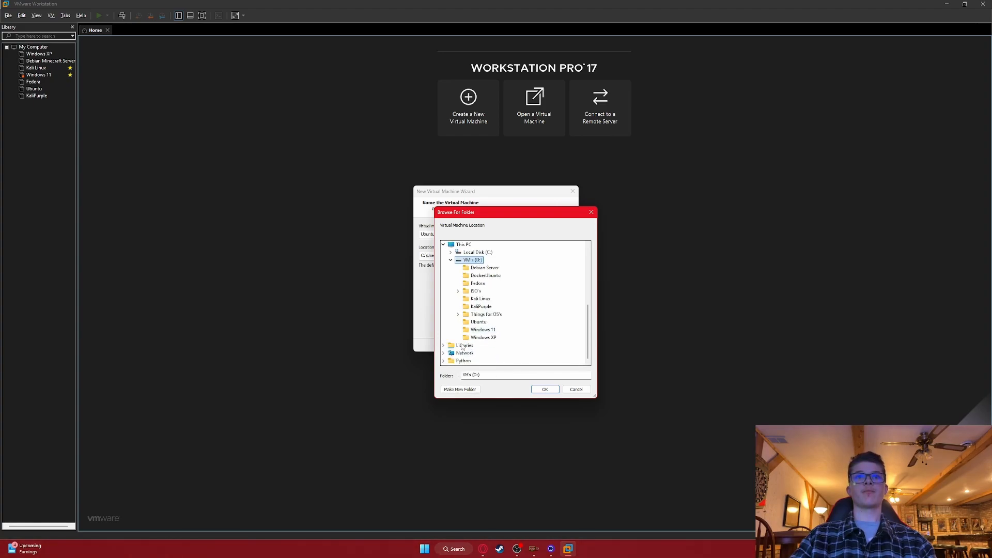
Create a new UbuntuTest folder on VM's (D:) and accept it as the location.
right_click(468, 260)
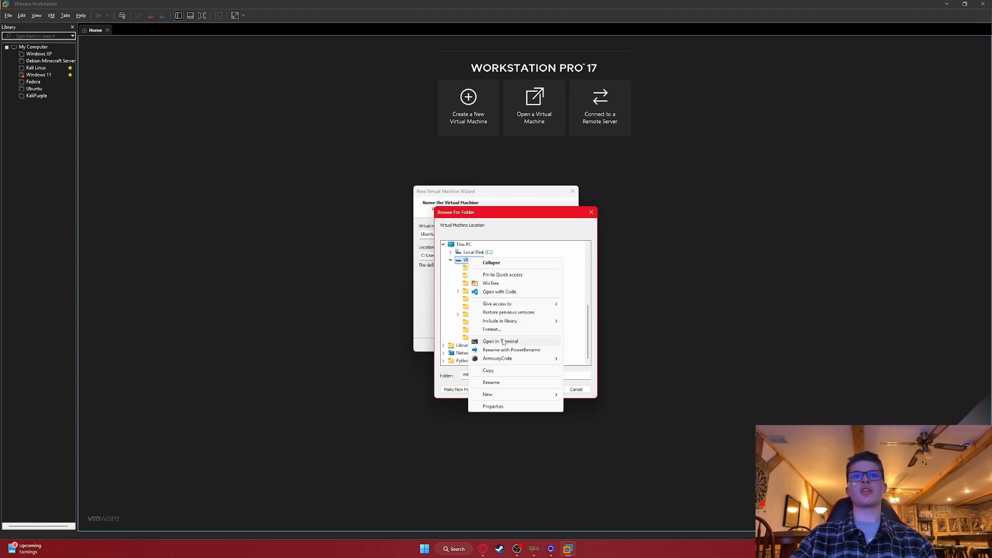
left_click(571, 400)
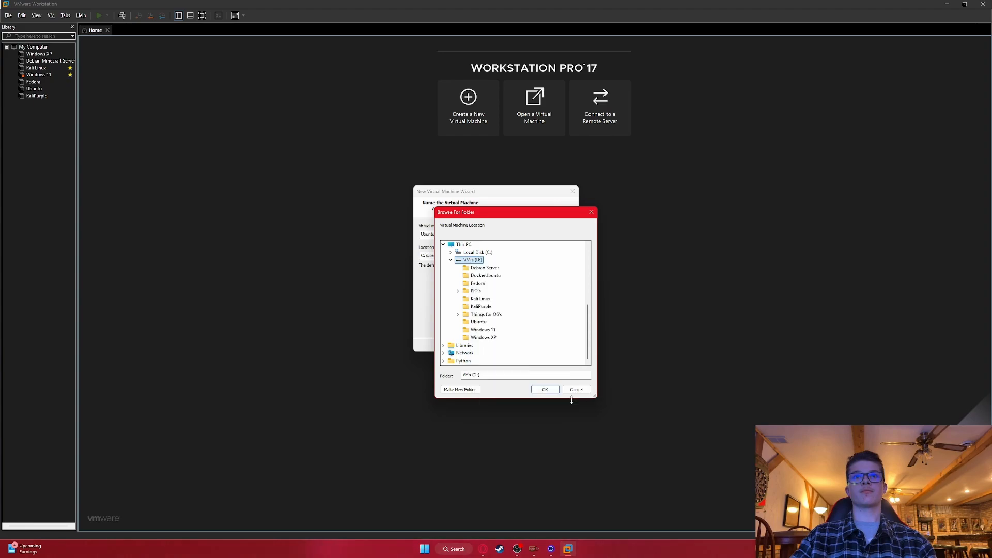
right_click(469, 260)
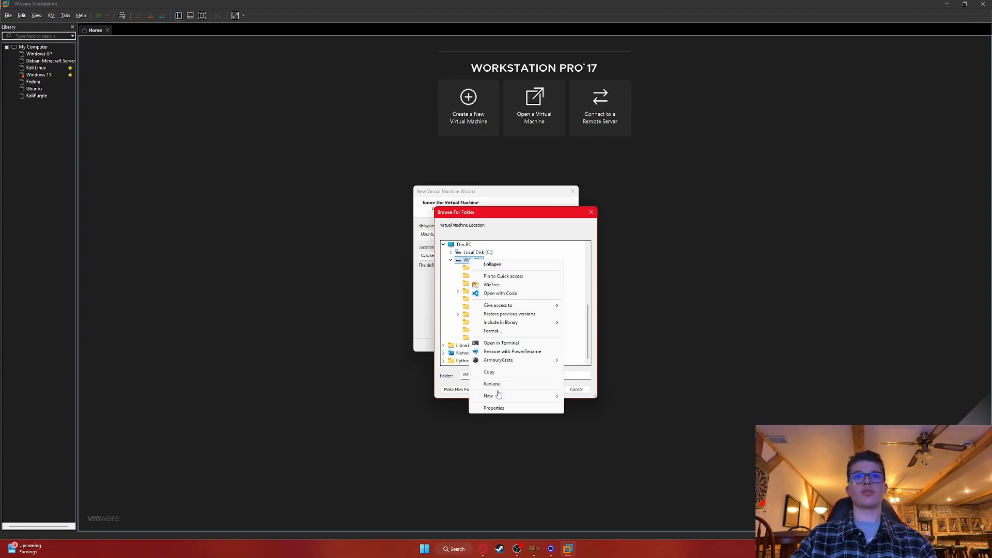
mouse_move(548, 396)
left_click(580, 397)
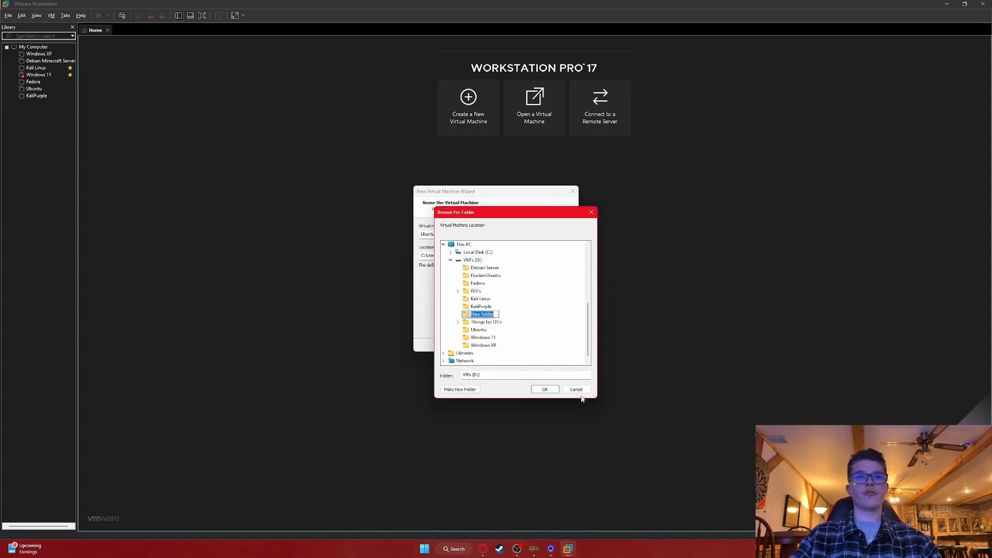
type("Ubuntu")
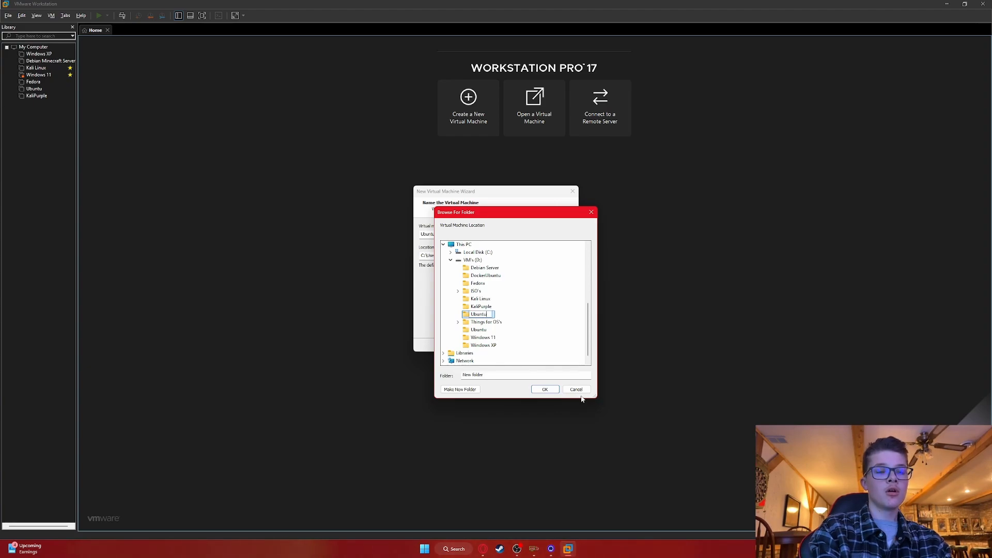
type("Test")
key("Return")
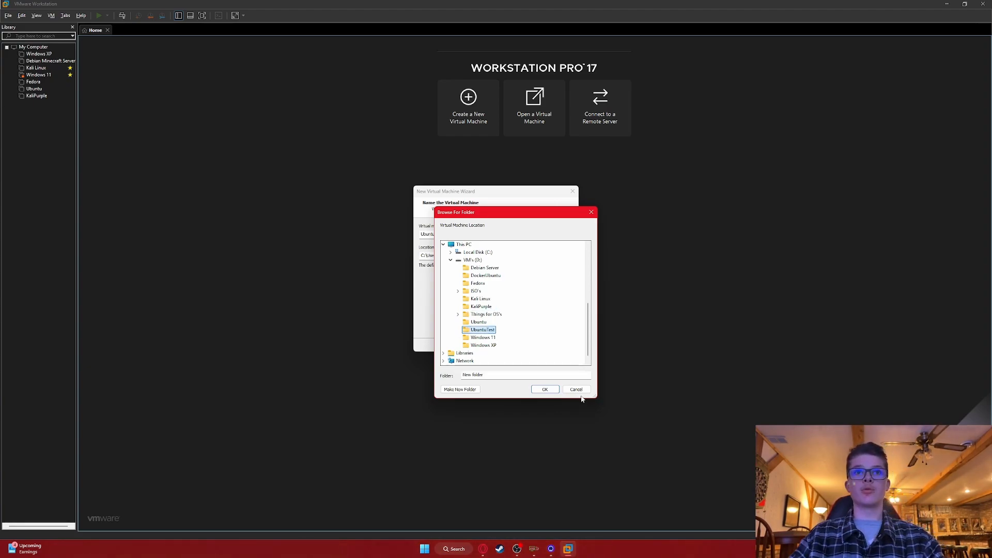
left_click(545, 390)
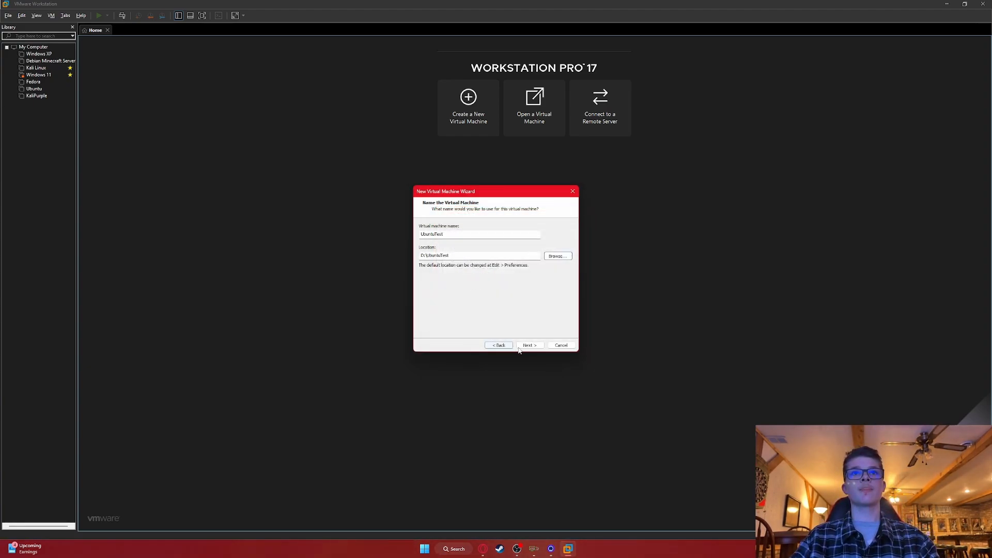
Keep the 20 GB disk stored as a single file and proceed to the summary.
left_click(521, 346)
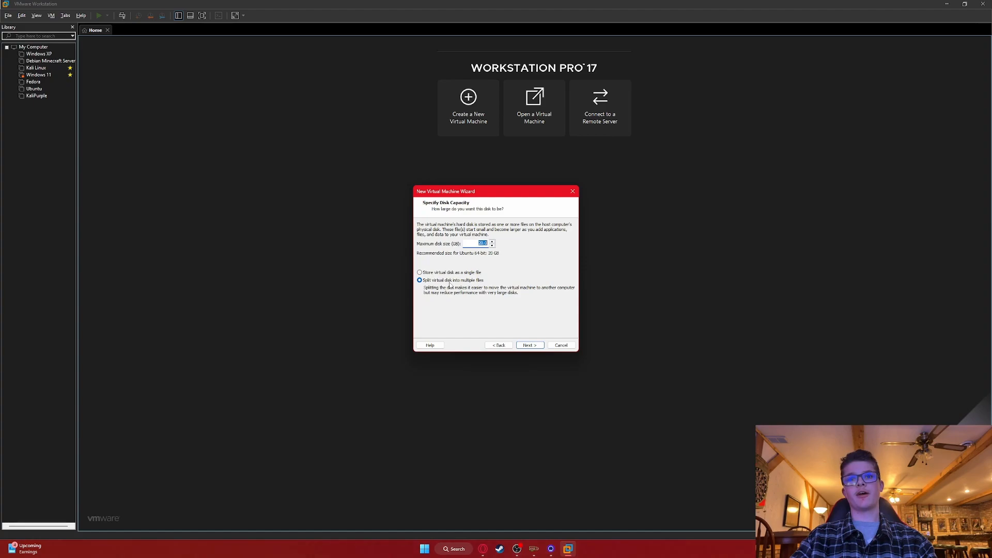
key("Right")
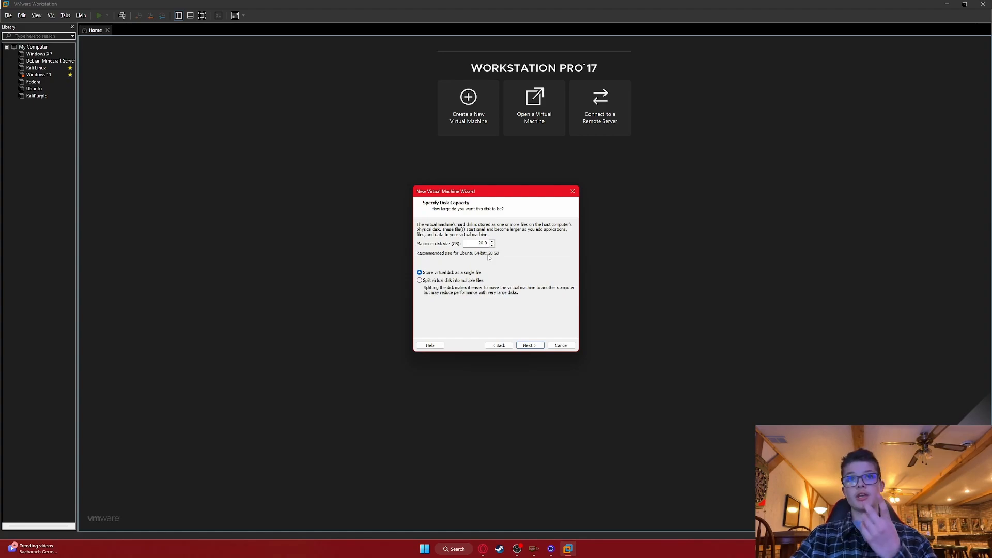
left_click(528, 347)
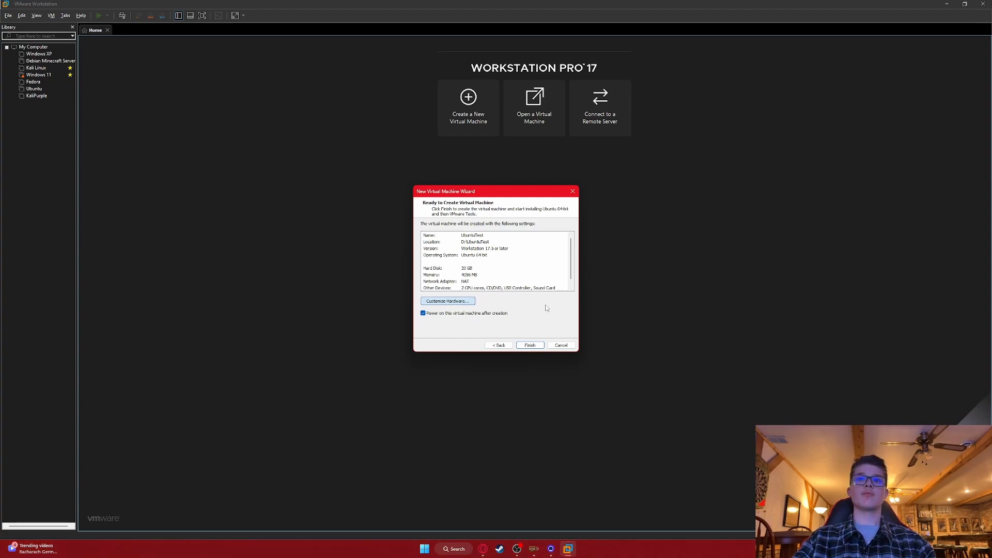
In Customize Hardware, drag the memory slider up to 16384 MB.
left_click(447, 298)
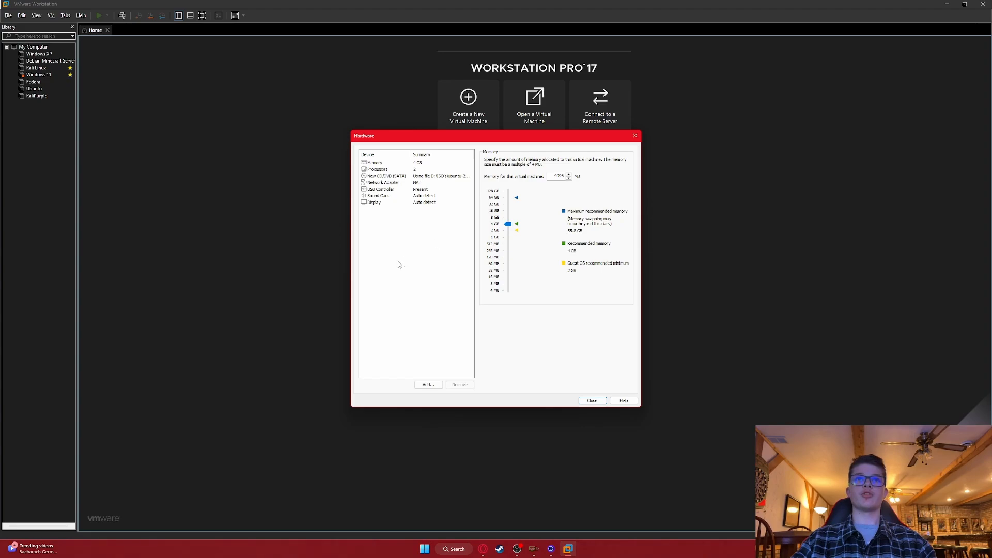
mouse_move(506, 211)
left_mouse_down()
mouse_move(508, 201)
mouse_move(508, 211)
left_mouse_up()
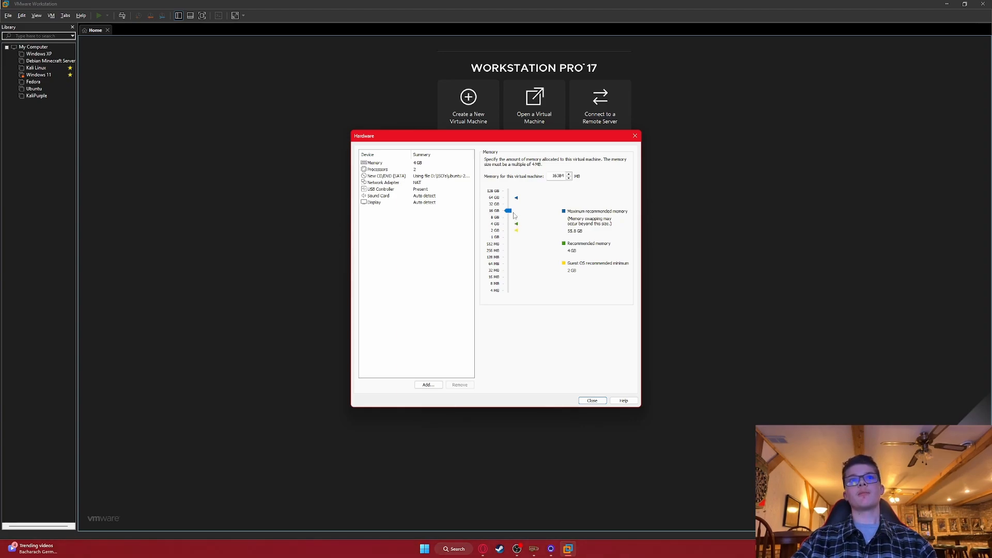
Try 2 cores per processor, revert to 1 core each for 2 total cores, and view the network adapter.
left_click(385, 169)
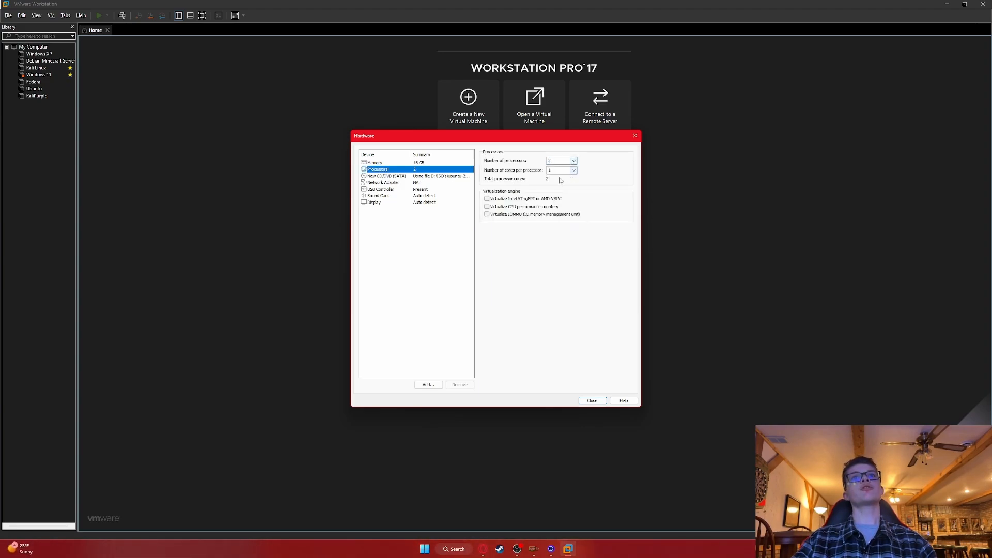
left_click(574, 171)
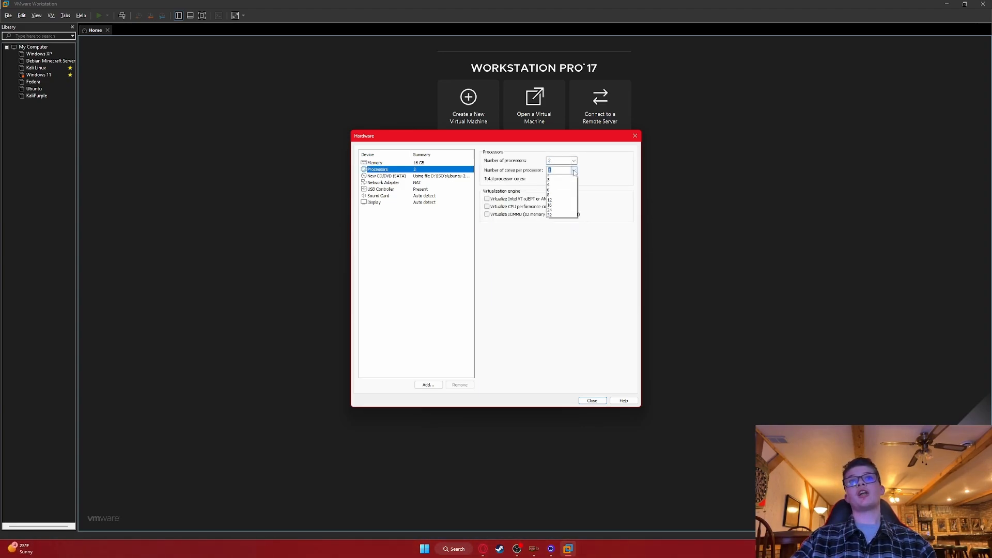
left_click(559, 186)
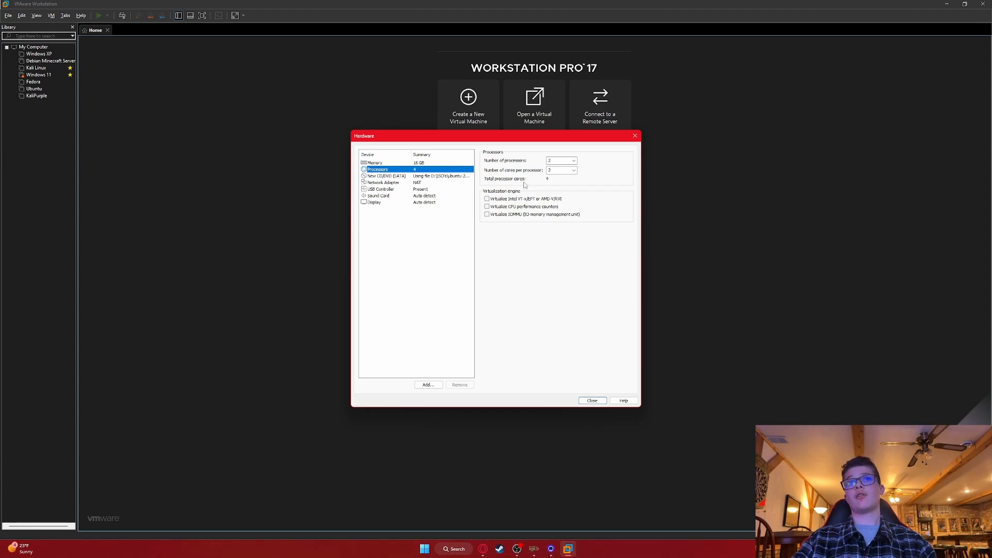
left_click(574, 171)
left_click(562, 178)
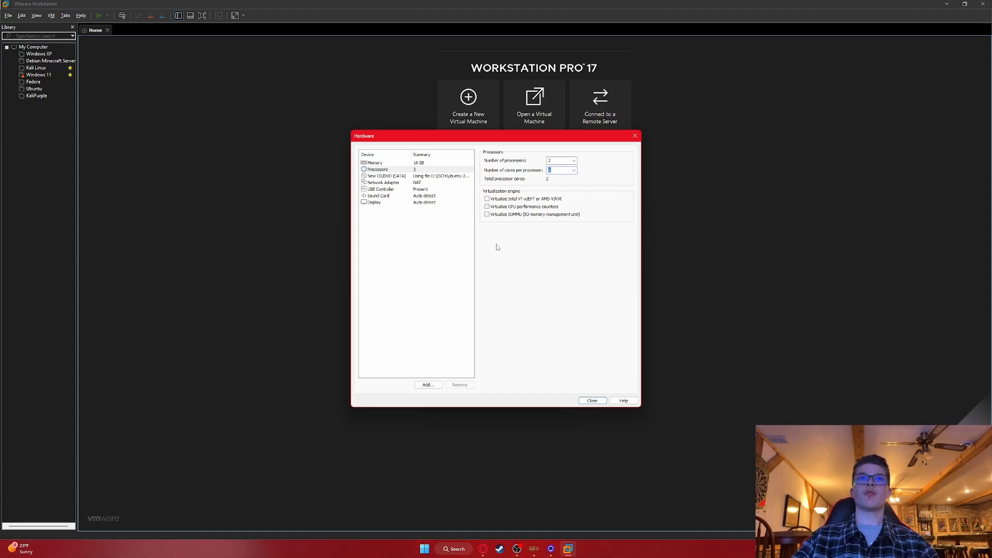
left_click(380, 176)
left_click(380, 183)
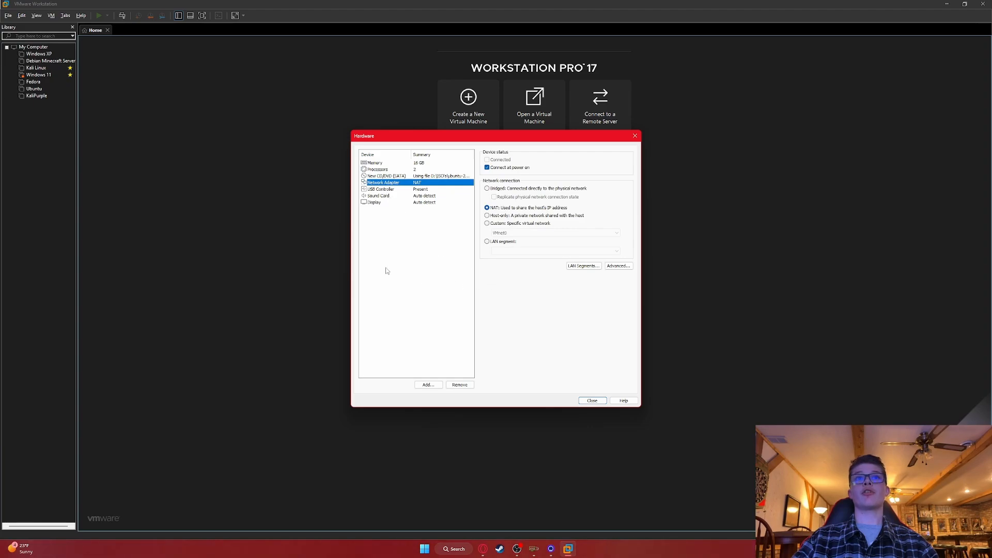
Review the USB, display, sound card and network adapter settings, then close the Hardware dialog.
left_click(373, 189)
left_click(374, 202)
left_click(385, 196)
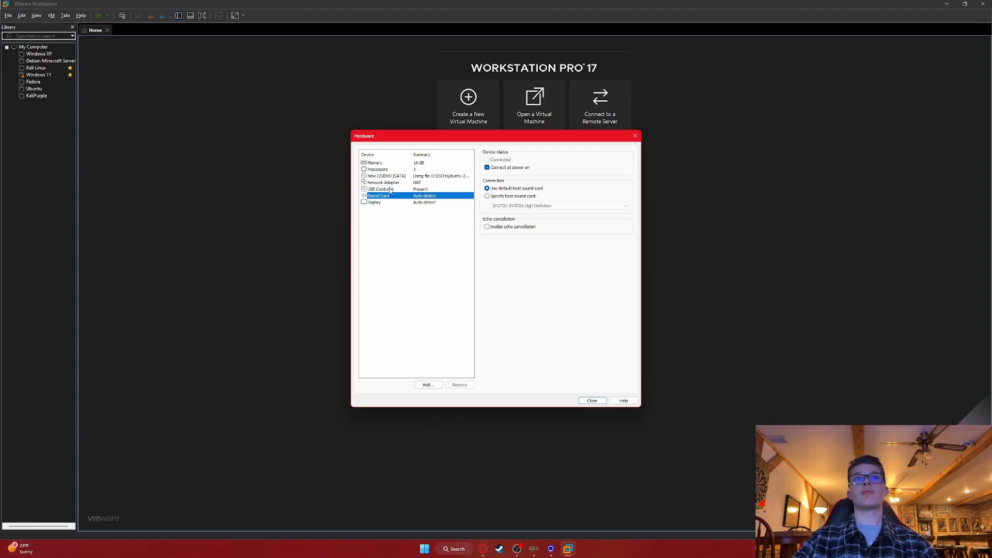
left_click(392, 184)
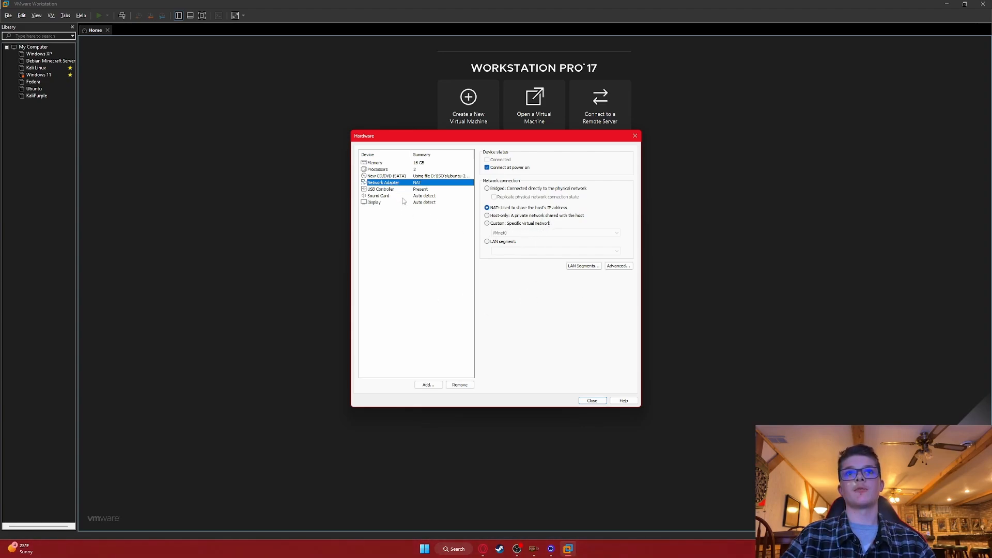
left_click(591, 402)
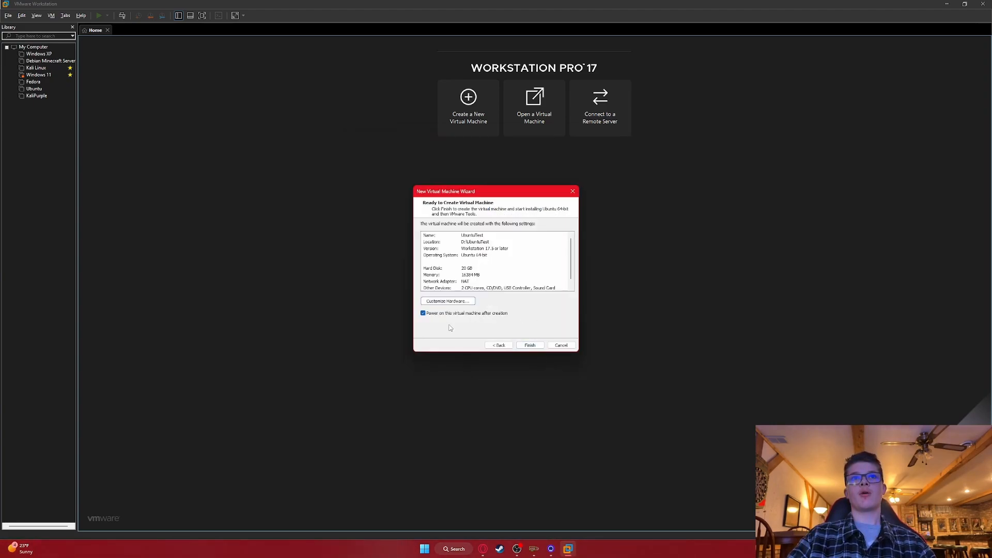
Finish creating the UbuntuTest VM and view it in full screen as it powers on.
left_click(530, 345)
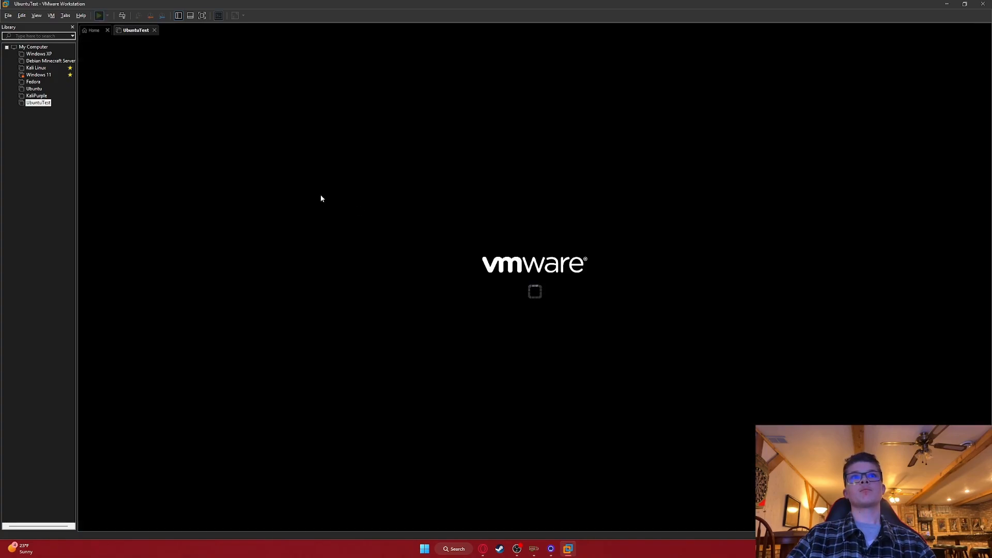
left_click(201, 15)
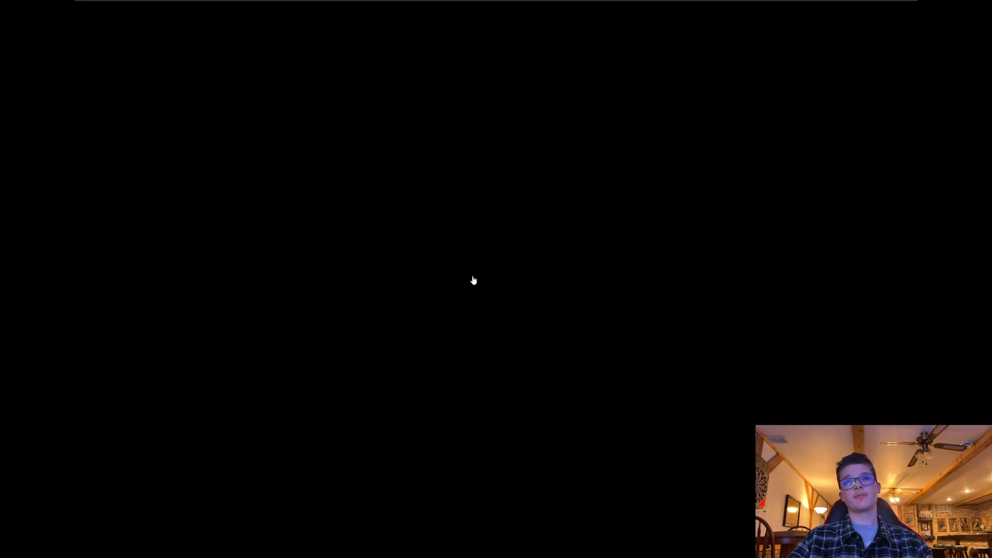
Capture keyboard and mouse in the VM while it boots to the Welcome to Ubuntu installer.
left_click(473, 280)
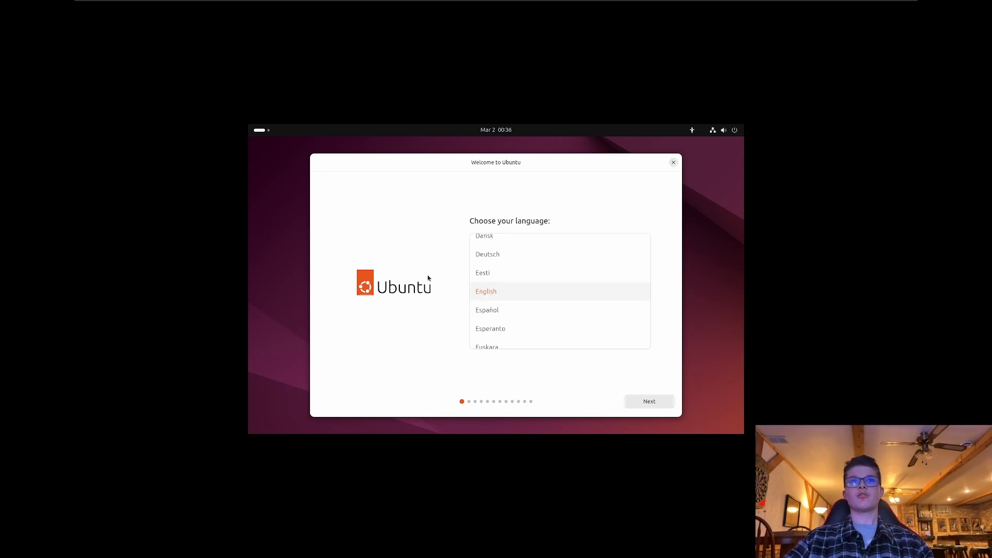
Keep English, default accessibility, English (US) keyboard and the wired connection, then update the installer.
left_click(650, 402)
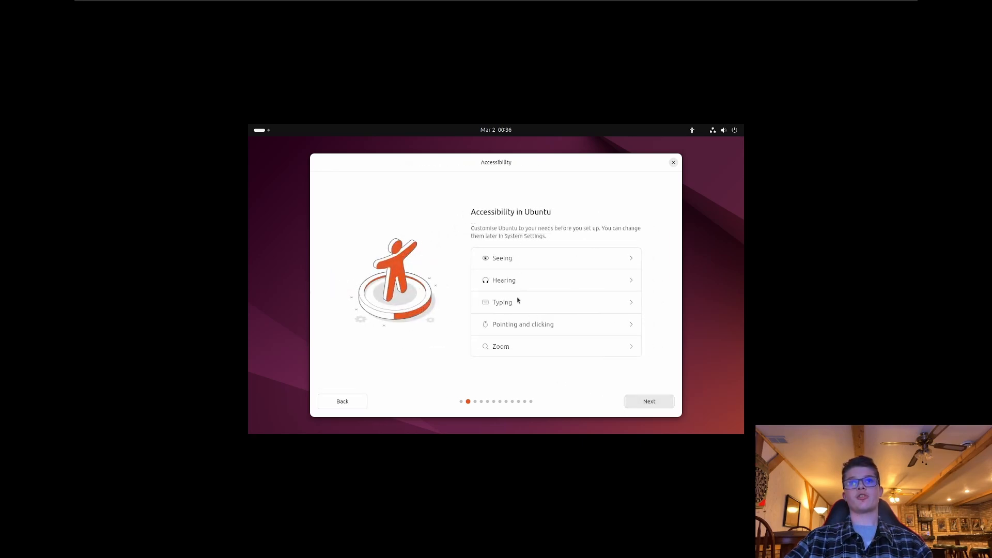
left_click(647, 402)
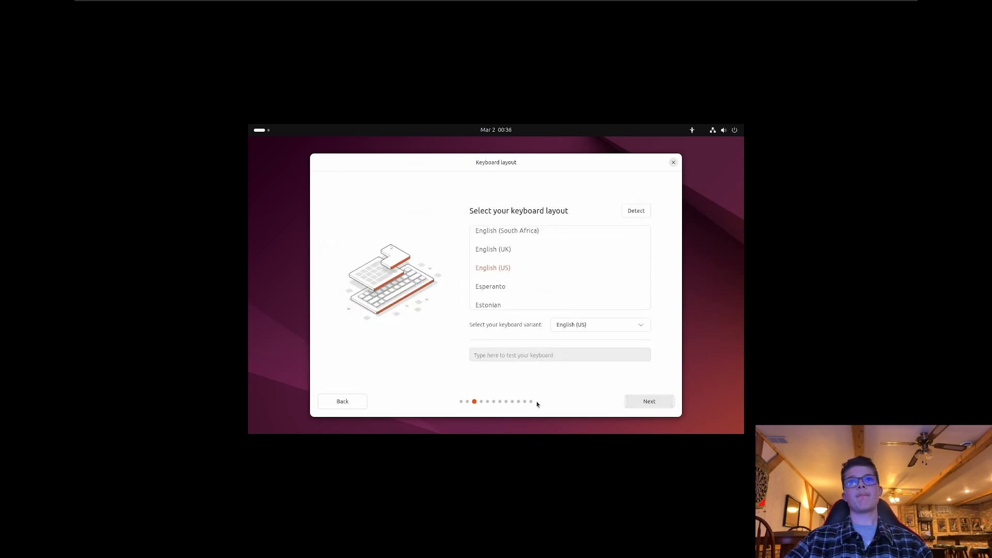
left_click(649, 403)
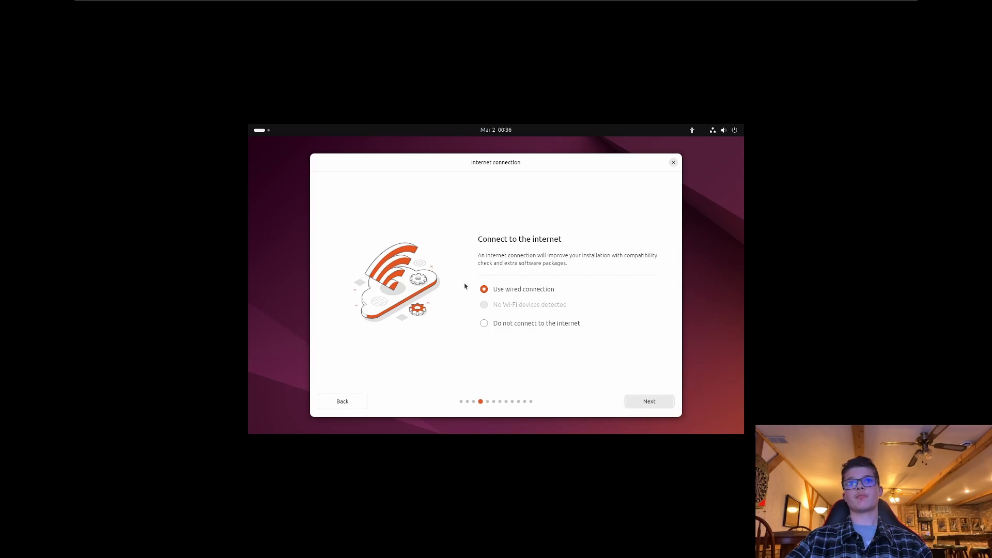
left_click(646, 402)
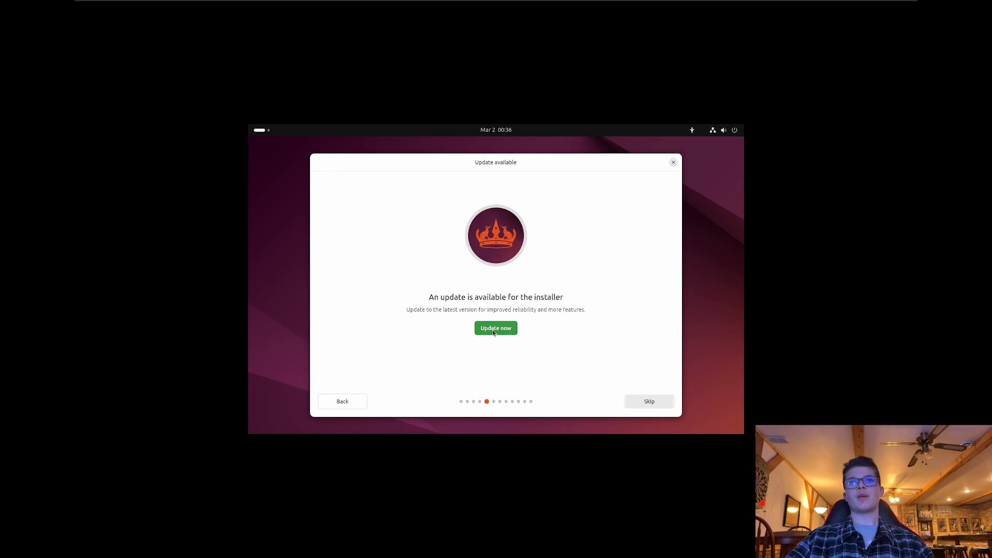
left_click(496, 330)
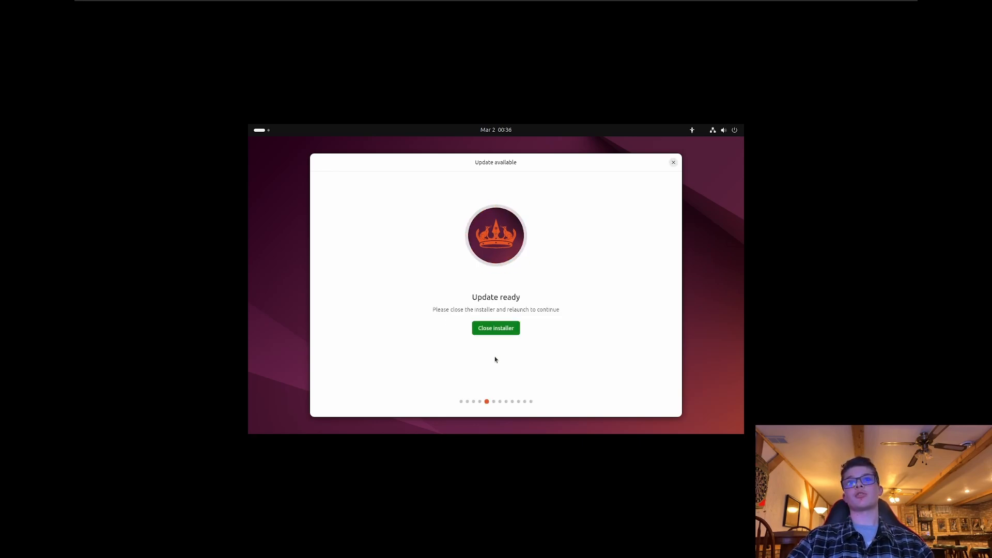
Close the updated installer, page through both pages of Show Apps, then close the grid.
left_click(481, 329)
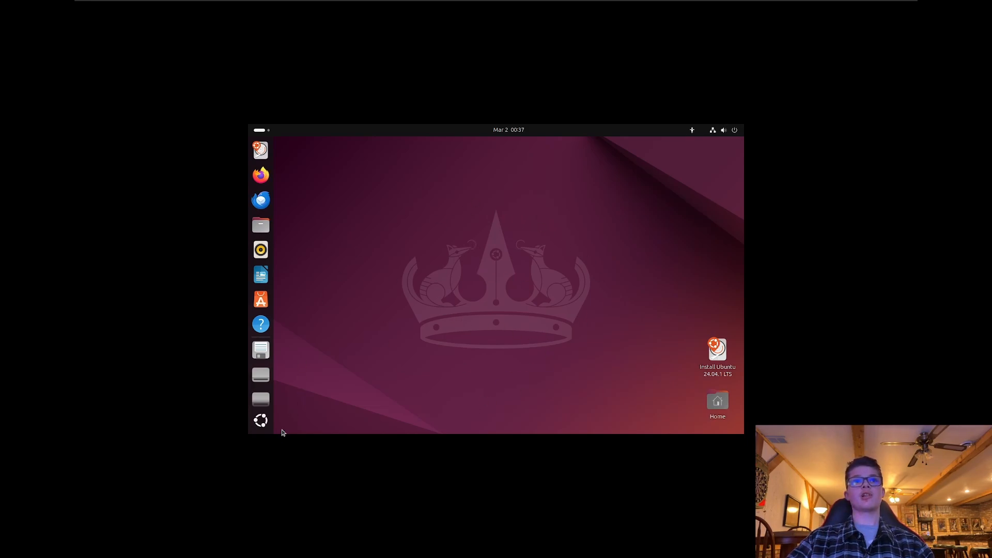
left_click(261, 421)
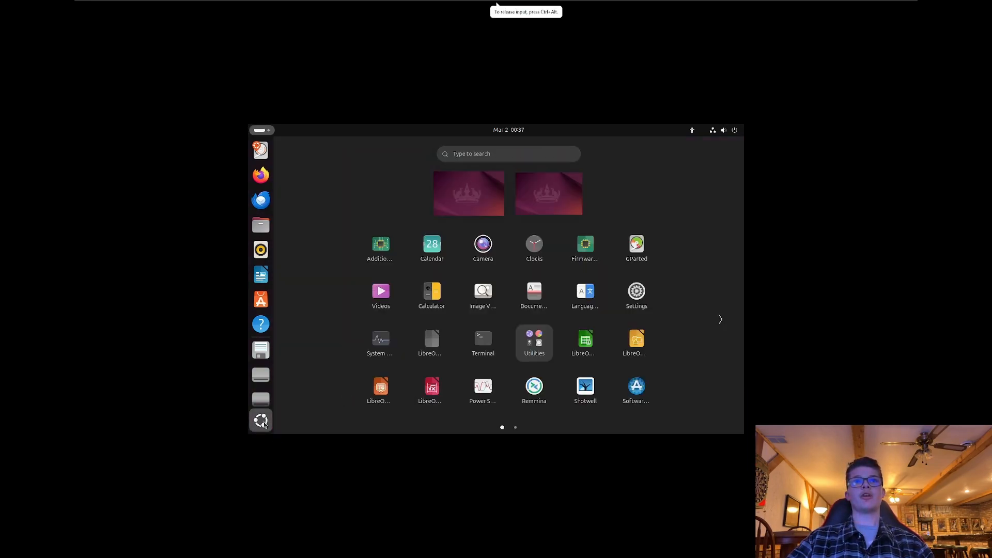
left_click(720, 320)
left_click(297, 320)
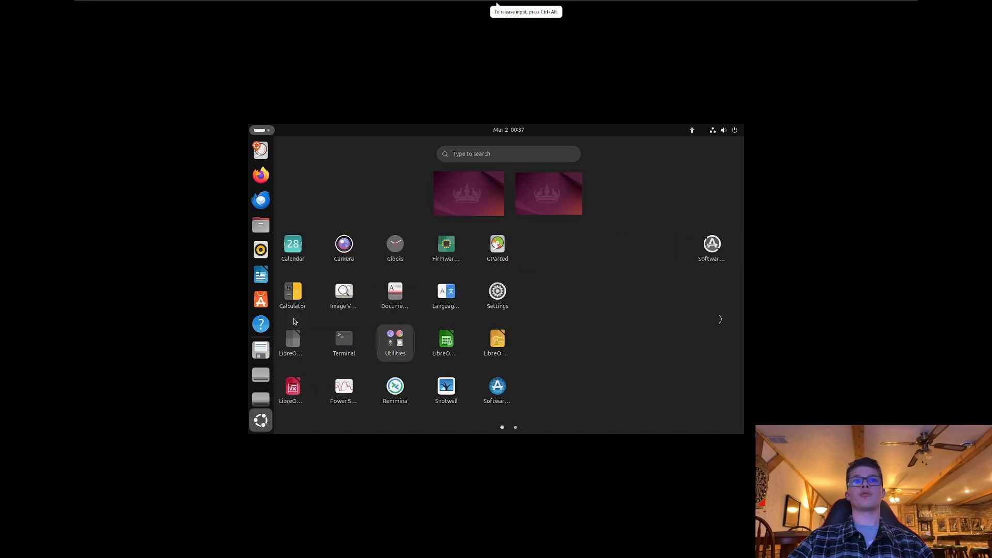
left_click(261, 420)
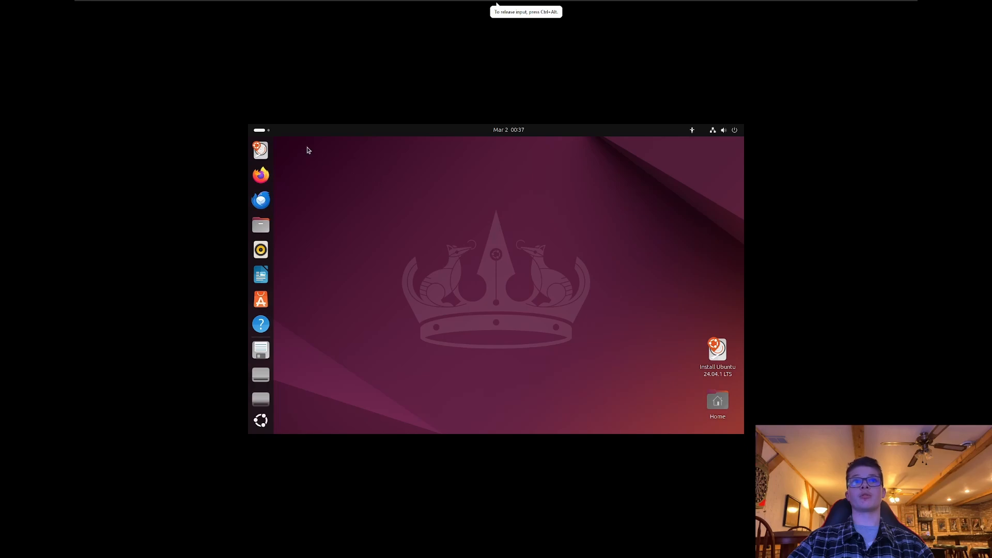
Relaunch Install Ubuntu and keep English, default accessibility, the keyboard layout and the wired connection.
left_click(267, 151)
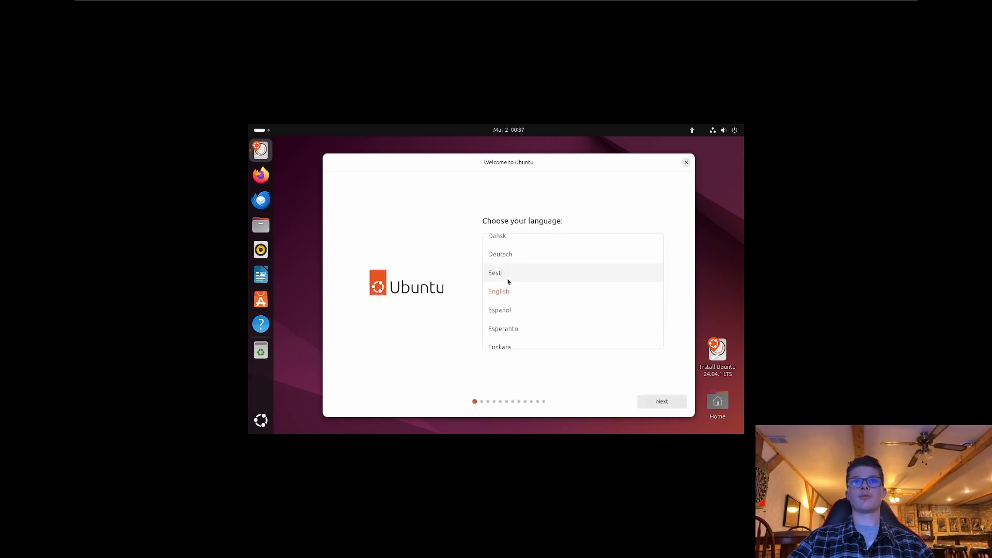
left_click(664, 407)
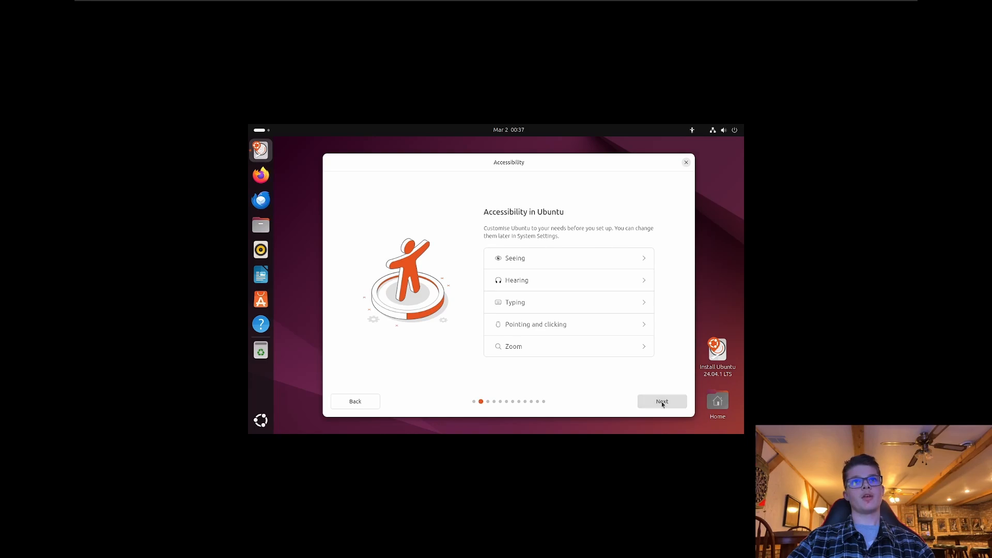
left_click(662, 401)
left_click(662, 402)
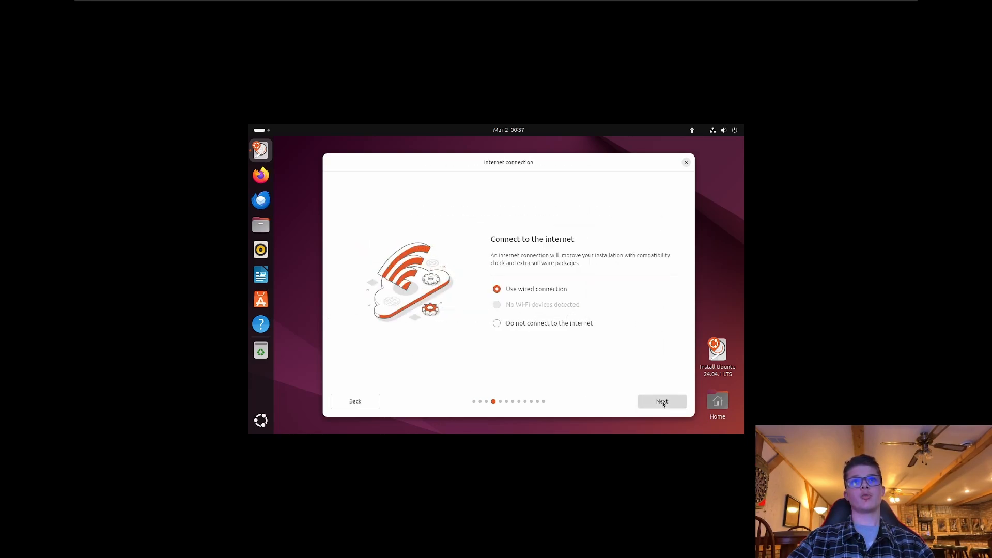
left_click(661, 405)
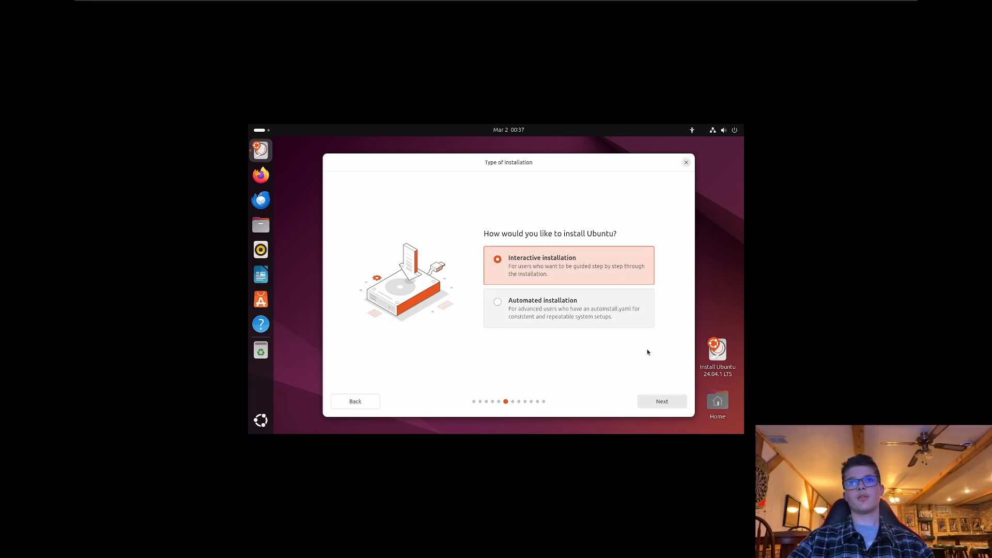
Choose Interactive installation and Default selection of apps.
left_click(653, 404)
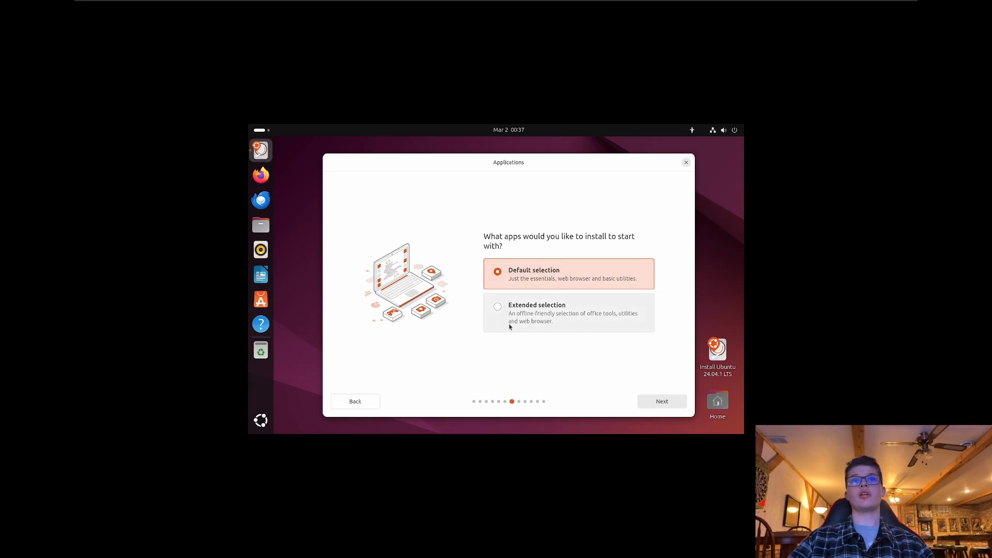
left_click(562, 318)
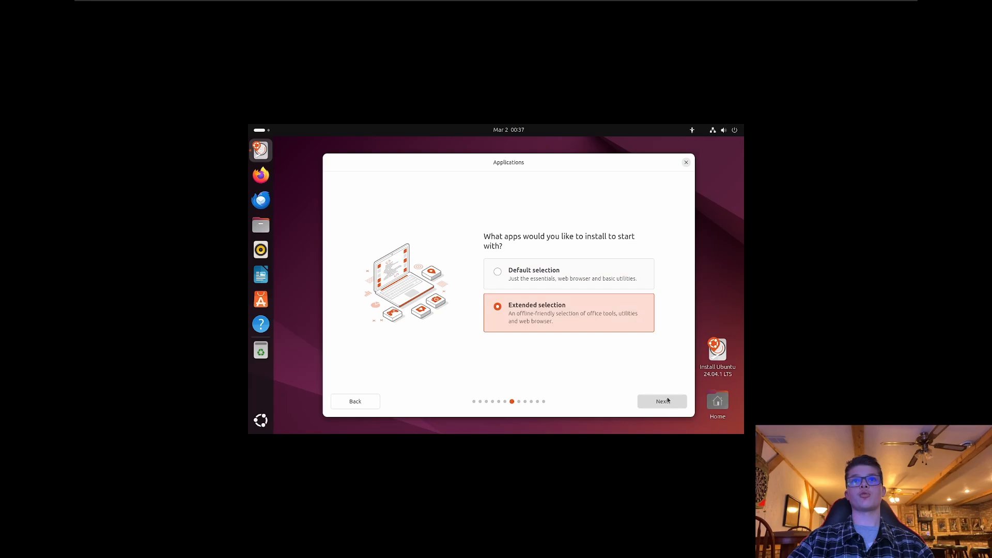
left_click(579, 274)
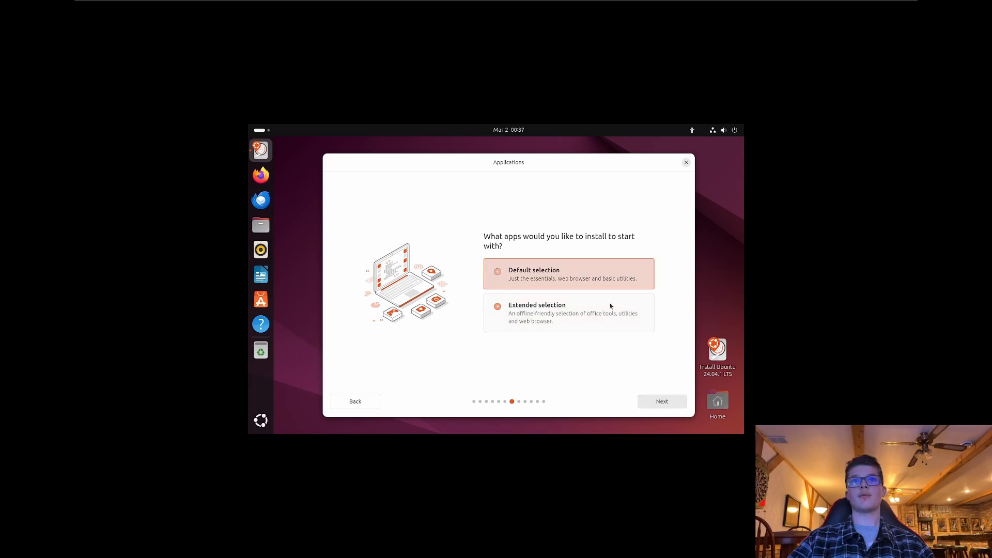
left_click(643, 400)
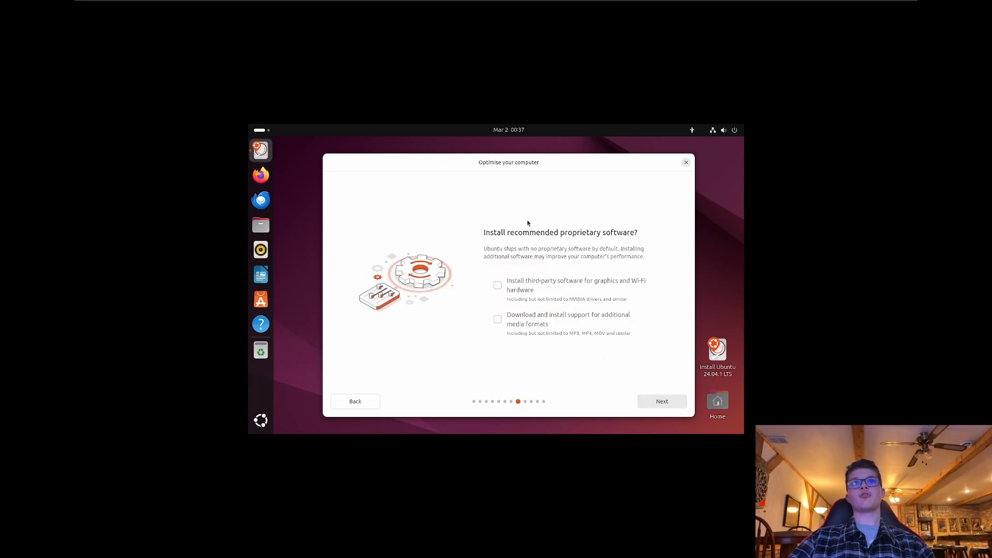
Tick 'Install third-party software for graphics and Wi-Fi hardware' and continue to Disk setup.
left_click(506, 293)
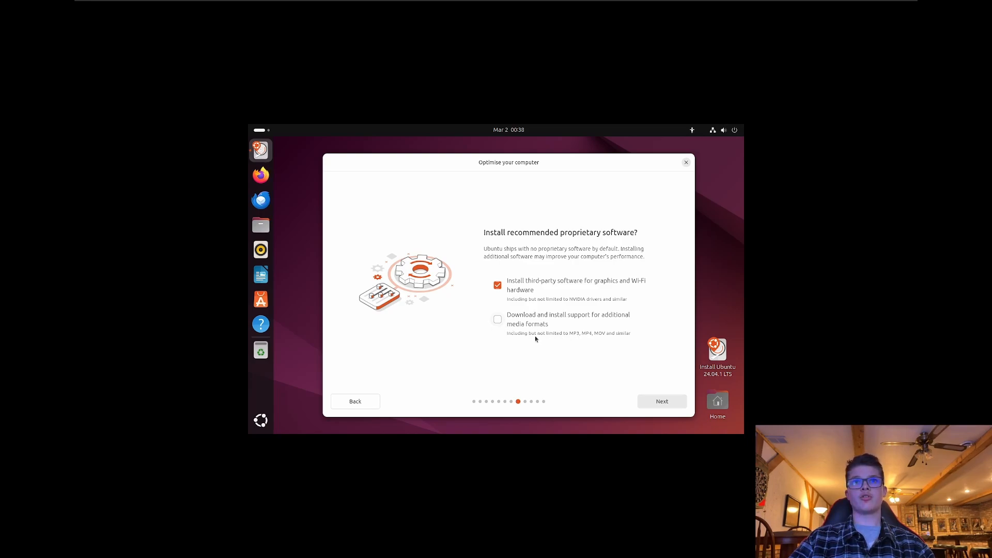
left_click(659, 402)
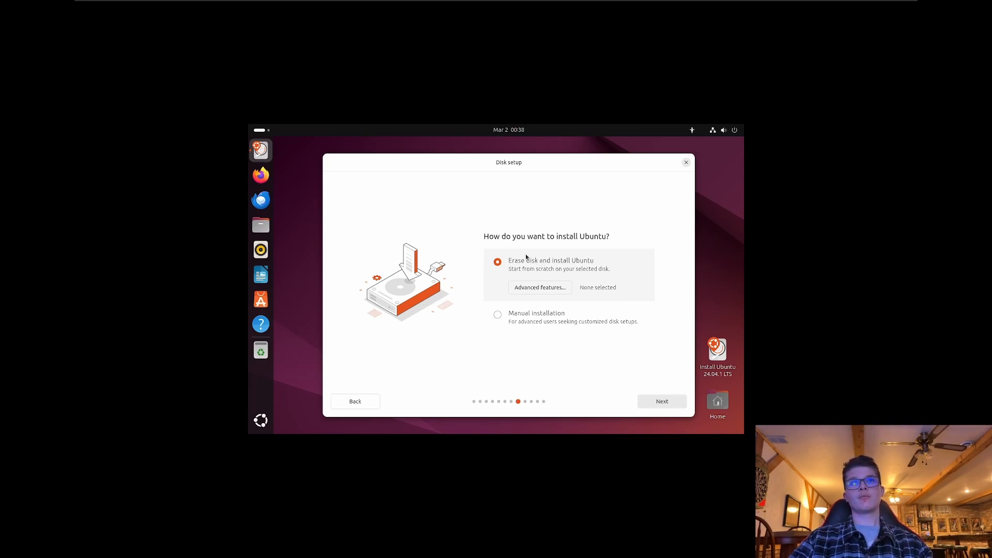
Erase the disk for Ubuntu, enter the account name, and keep the suggested computer name and username.
left_click(652, 402)
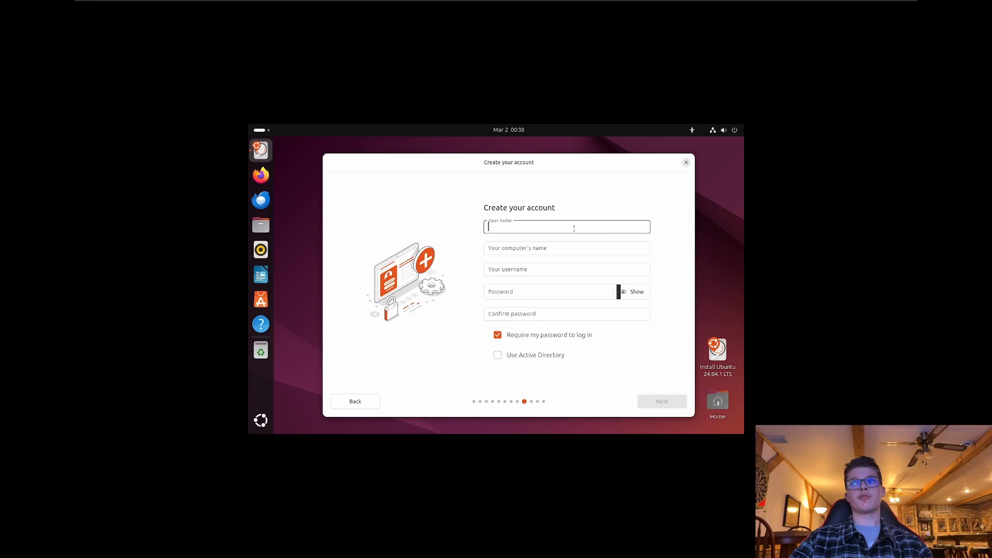
type("user")
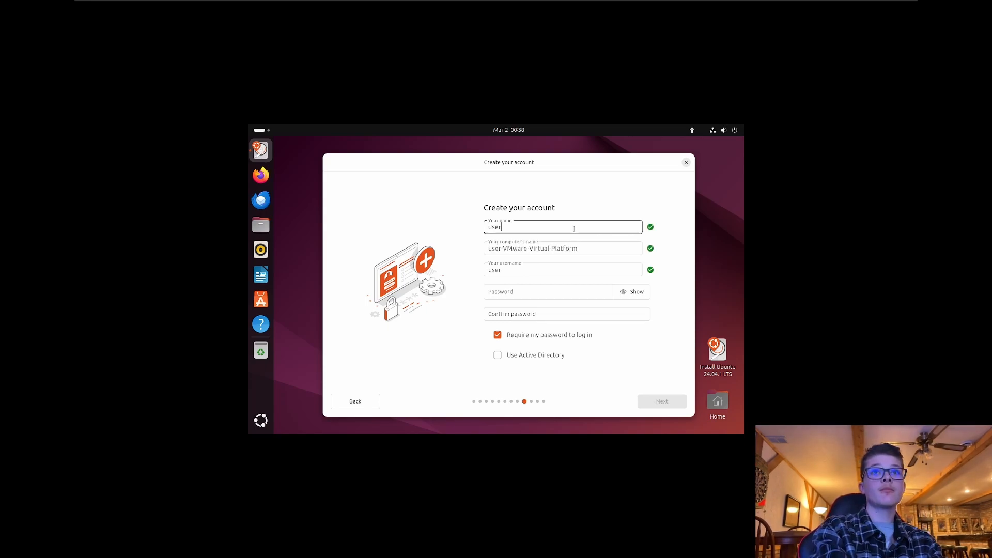
left_click(587, 248)
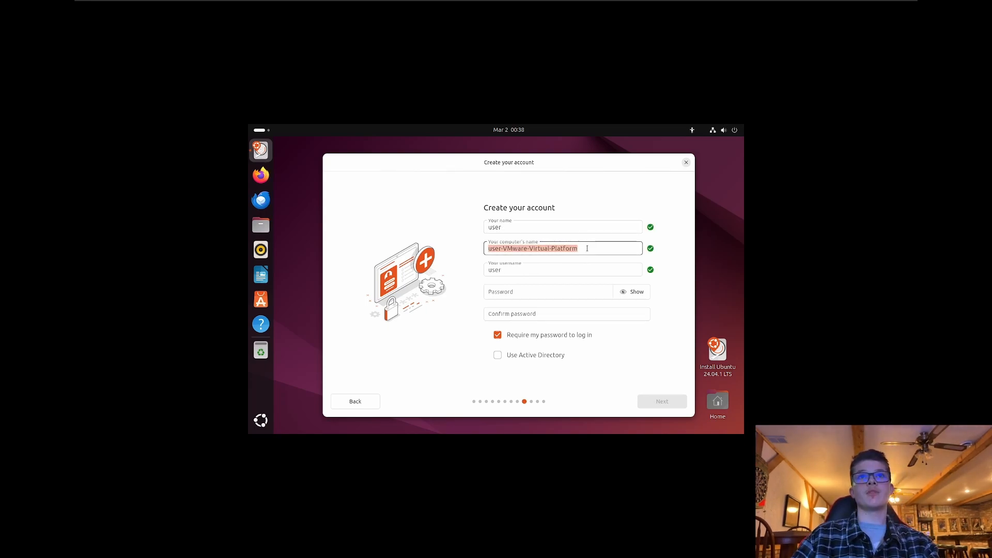
left_click(587, 249)
left_click(543, 271)
Enter and confirm the account password, and untick 'Require my password to log in'.
left_click(536, 293)
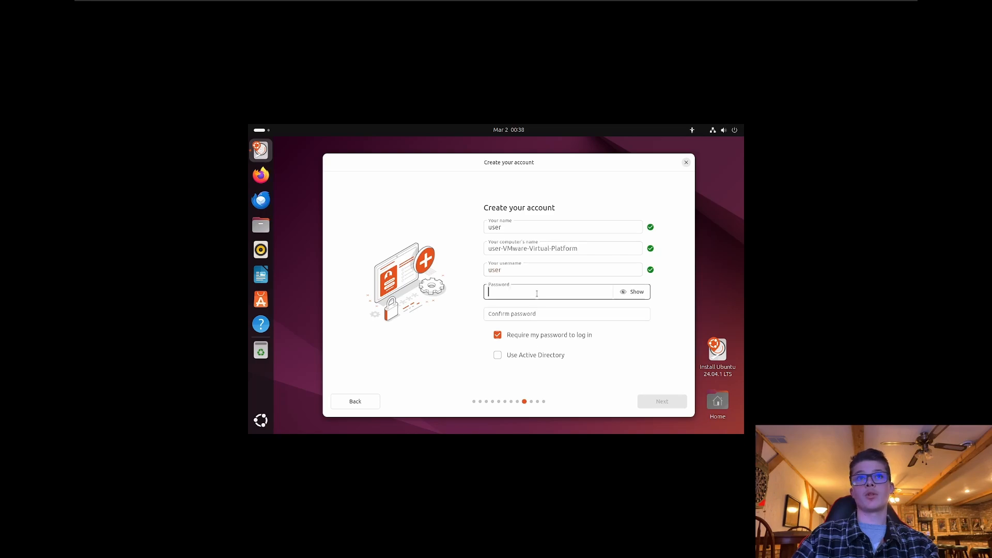
type("user")
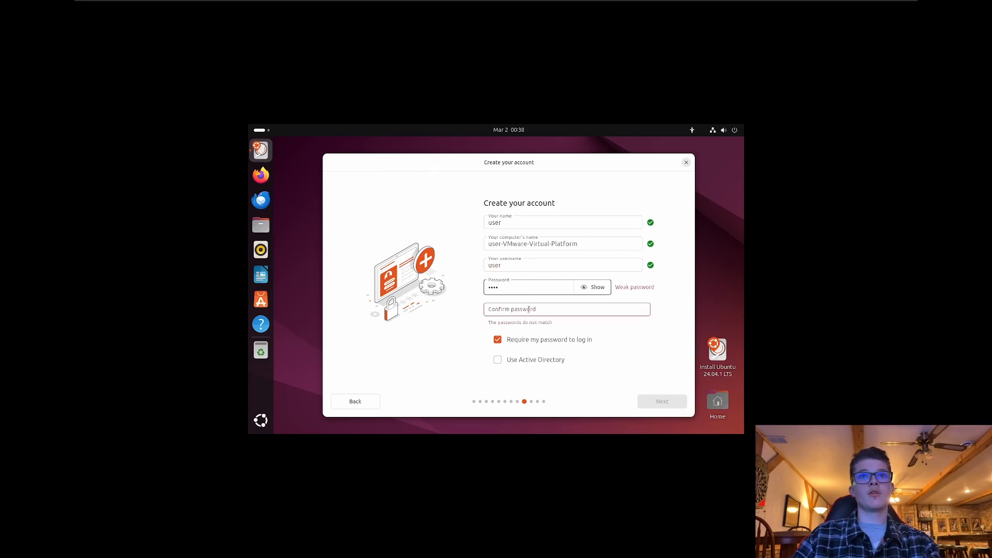
left_click(529, 309)
type("user")
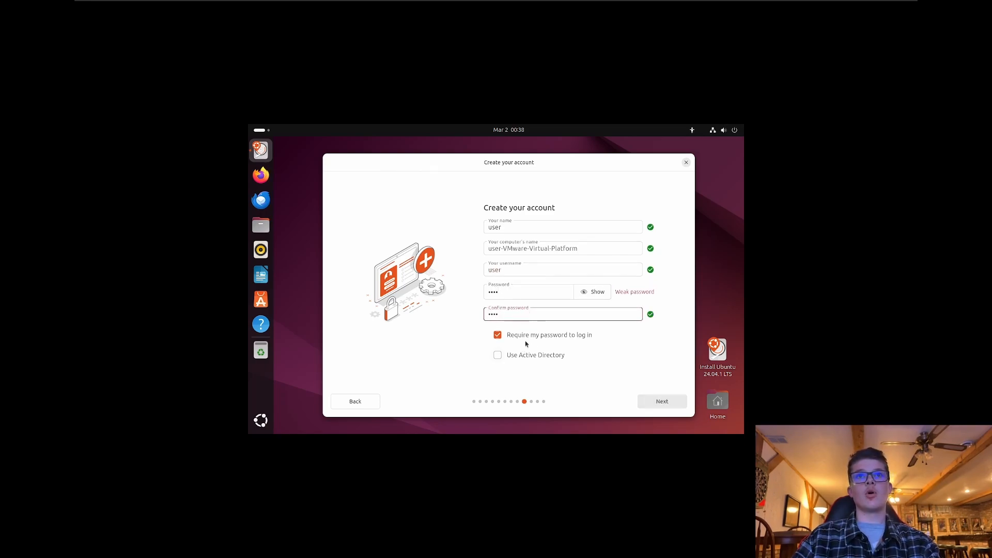
left_click(529, 335)
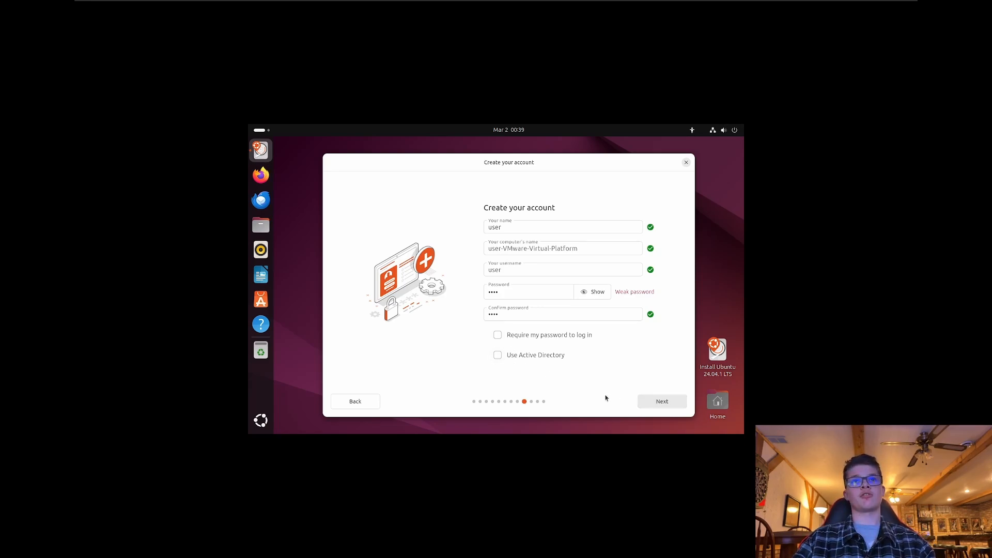
Confirm the account, accept the Chicago timezone, and start installing from Ready to install.
left_click(642, 405)
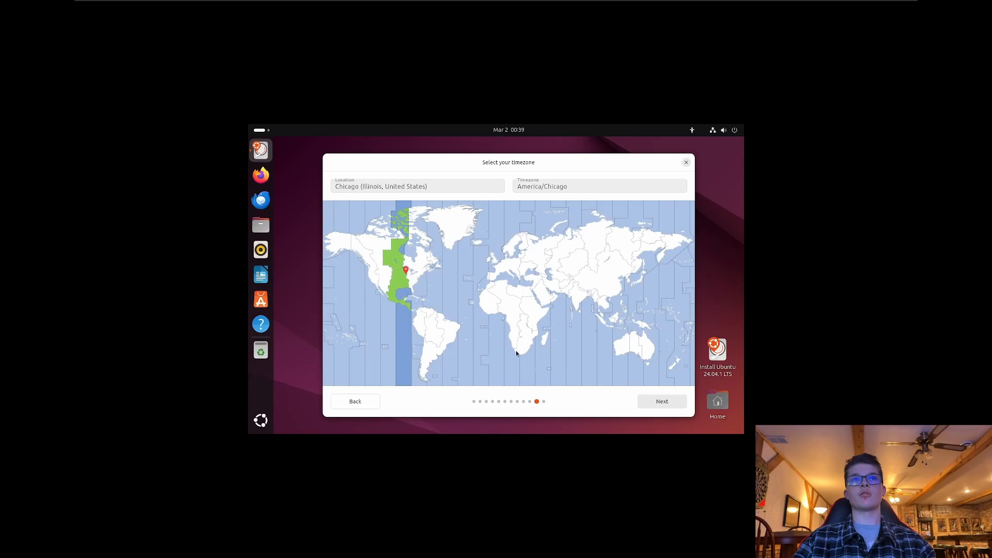
left_click(646, 404)
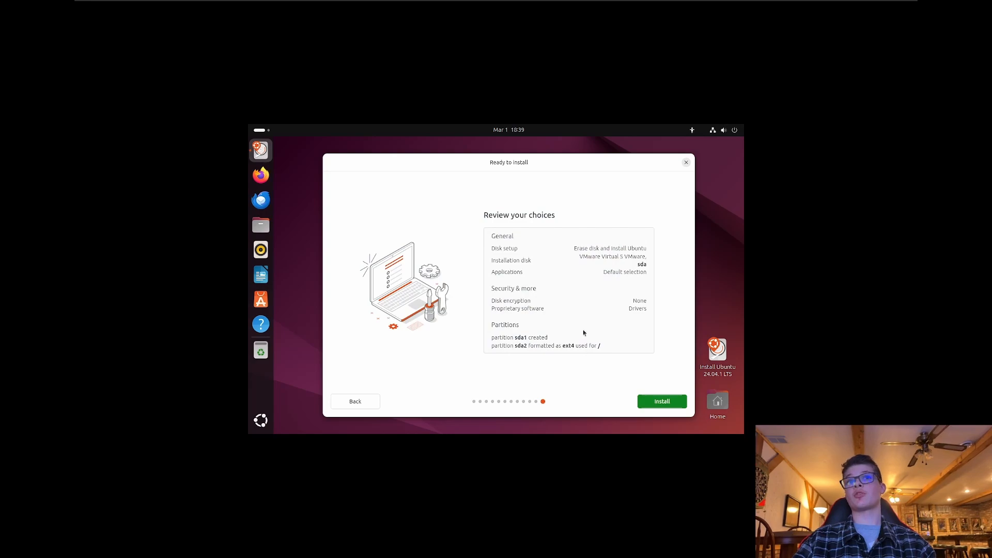
left_click(656, 403)
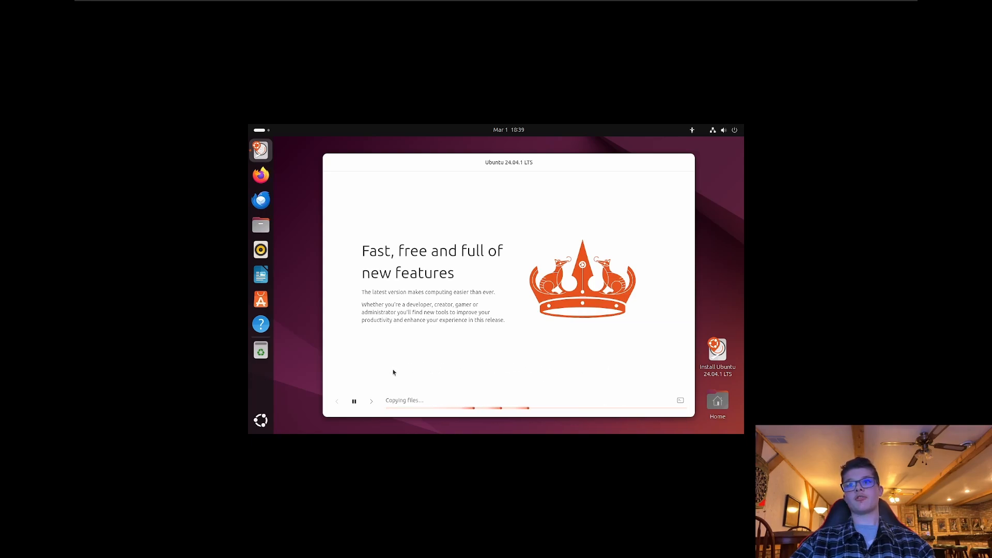
Capture input in the VM and show the installer's detailed log output.
left_click(622, 387)
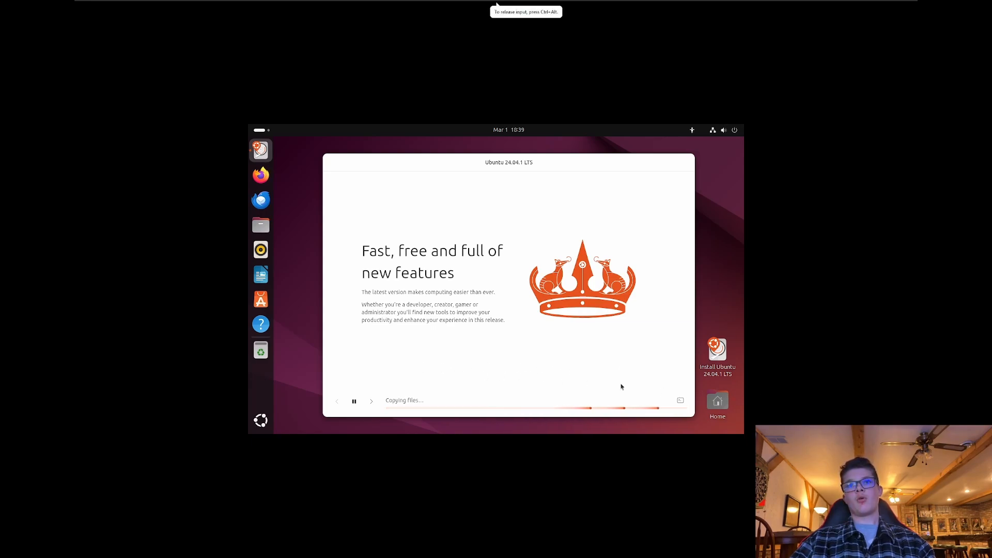
left_click(680, 401)
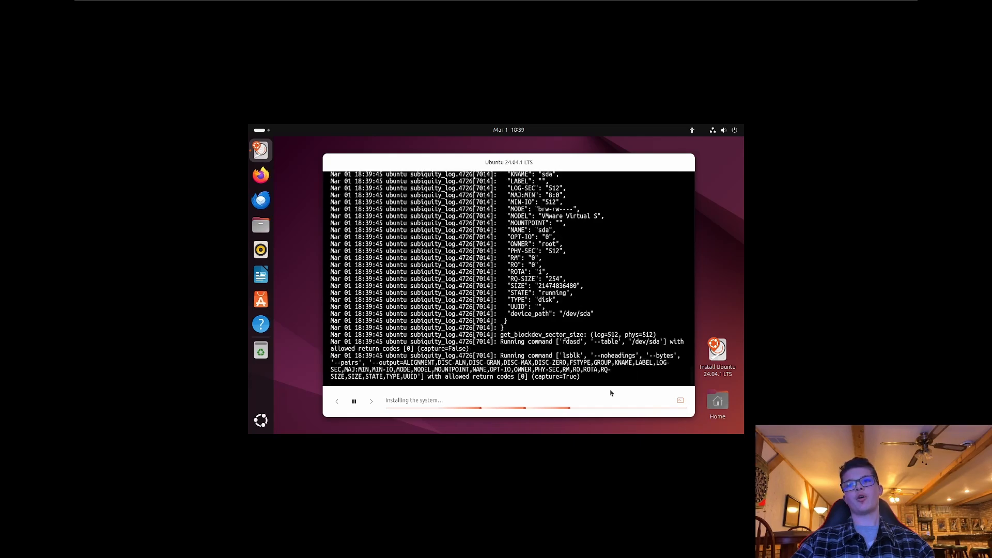
Hide the installation log and wait for the Installation complete message.
left_click(681, 401)
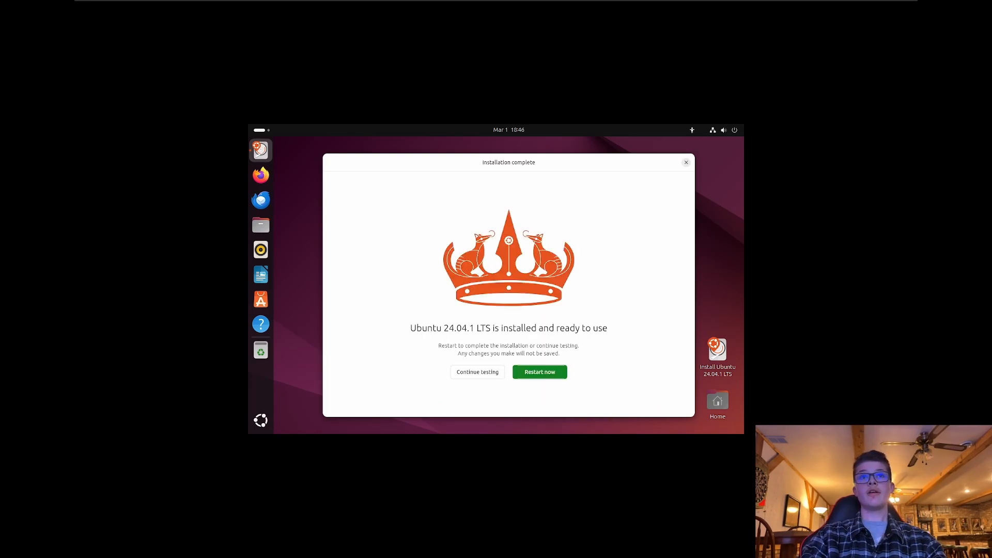
Choose Restart now in the Ubuntu 24.04.1 LTS Installation complete dialog inside the VM.
left_click(640, 263)
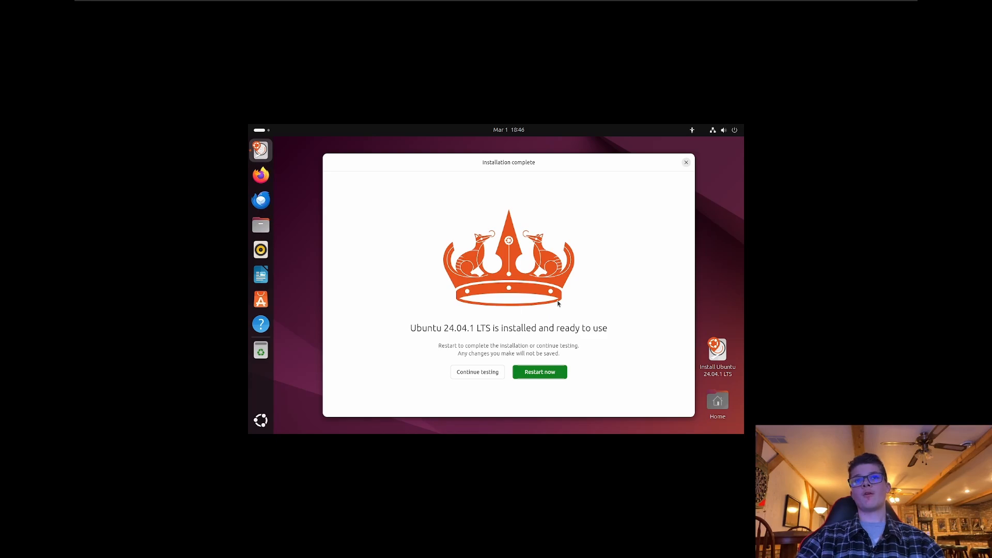
left_click(539, 372)
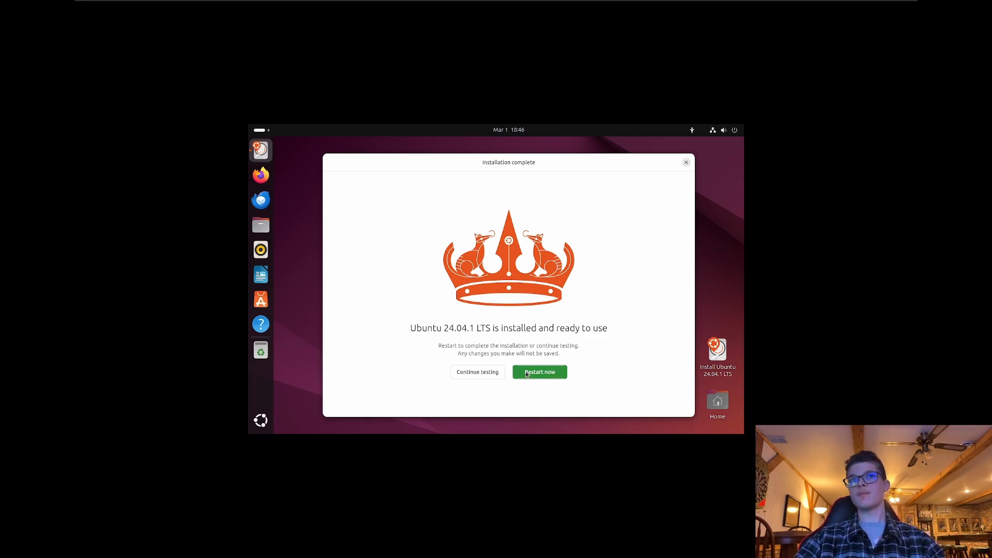